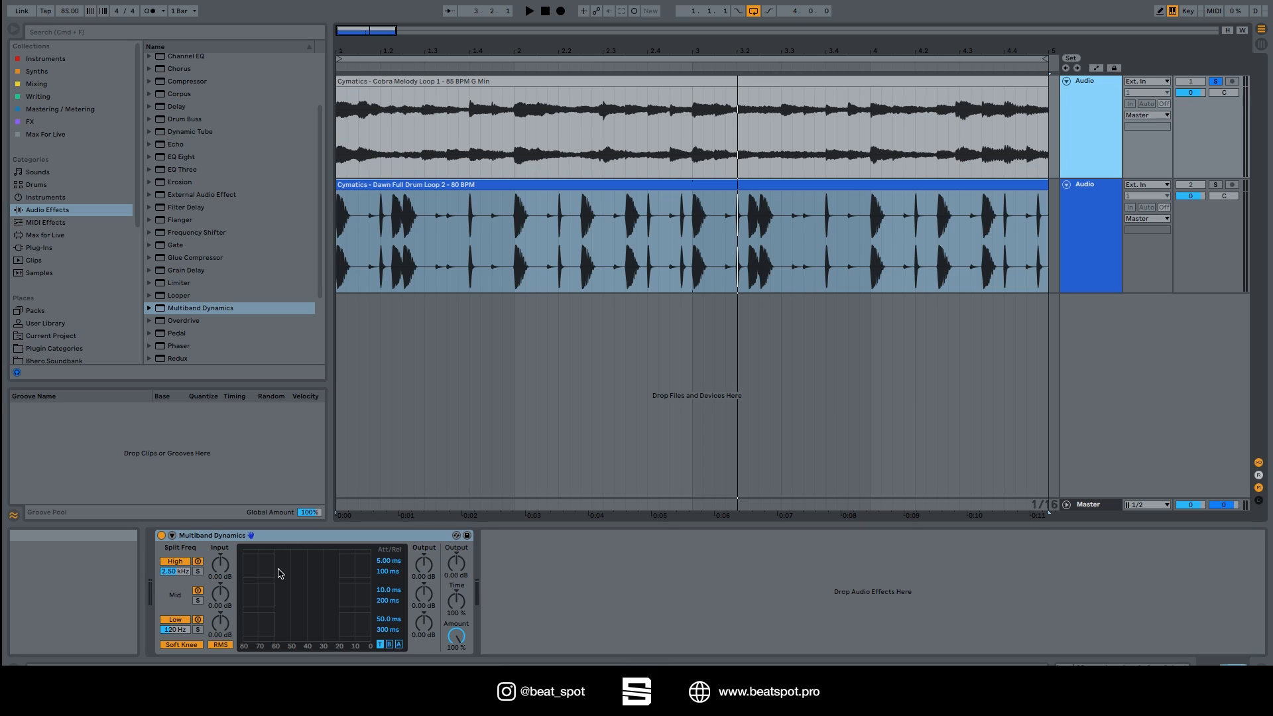
Switch the low band and its dynamics processing off and back on in Multiband Dynamics
left_click(175, 619)
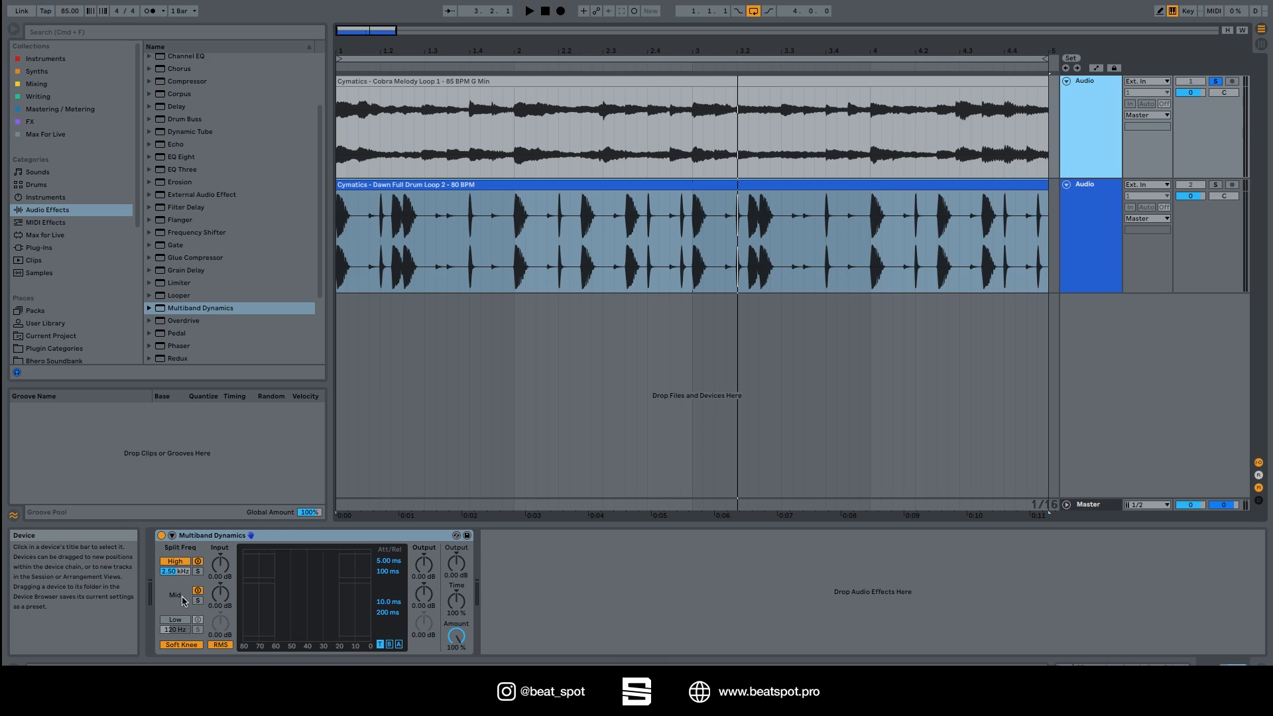
left_click(176, 620)
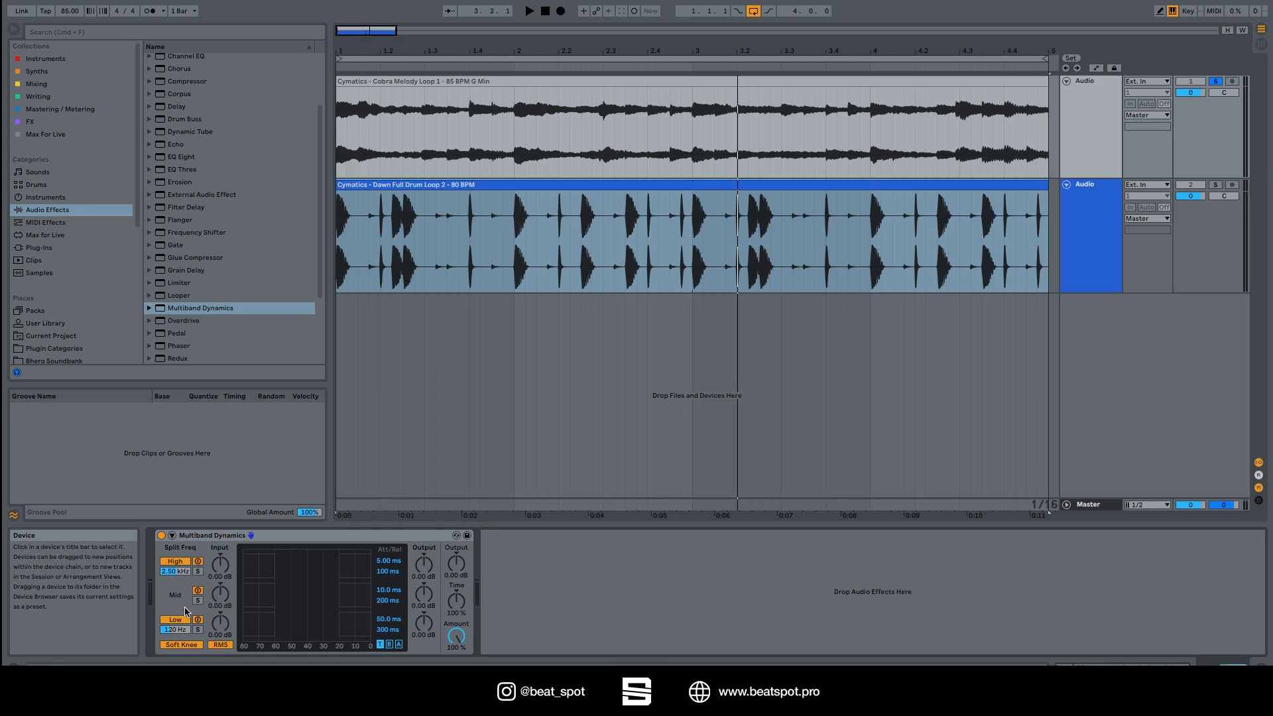
left_click(199, 621)
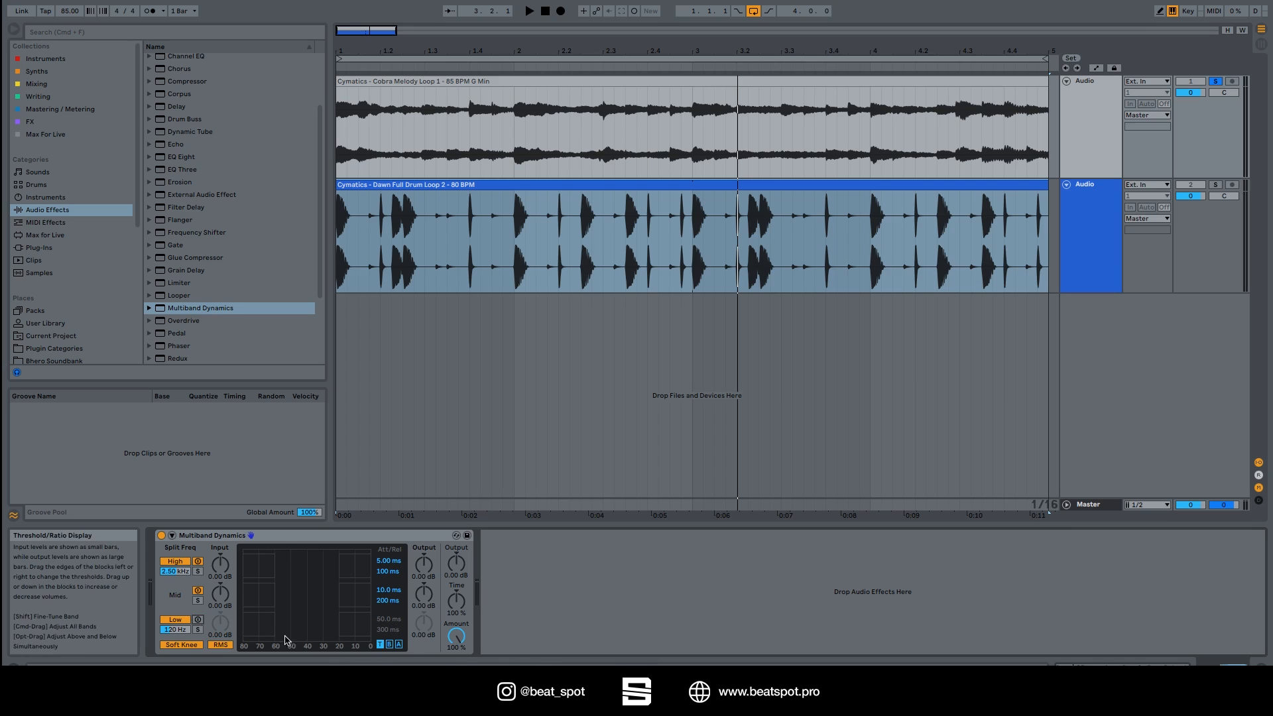
left_click(199, 619)
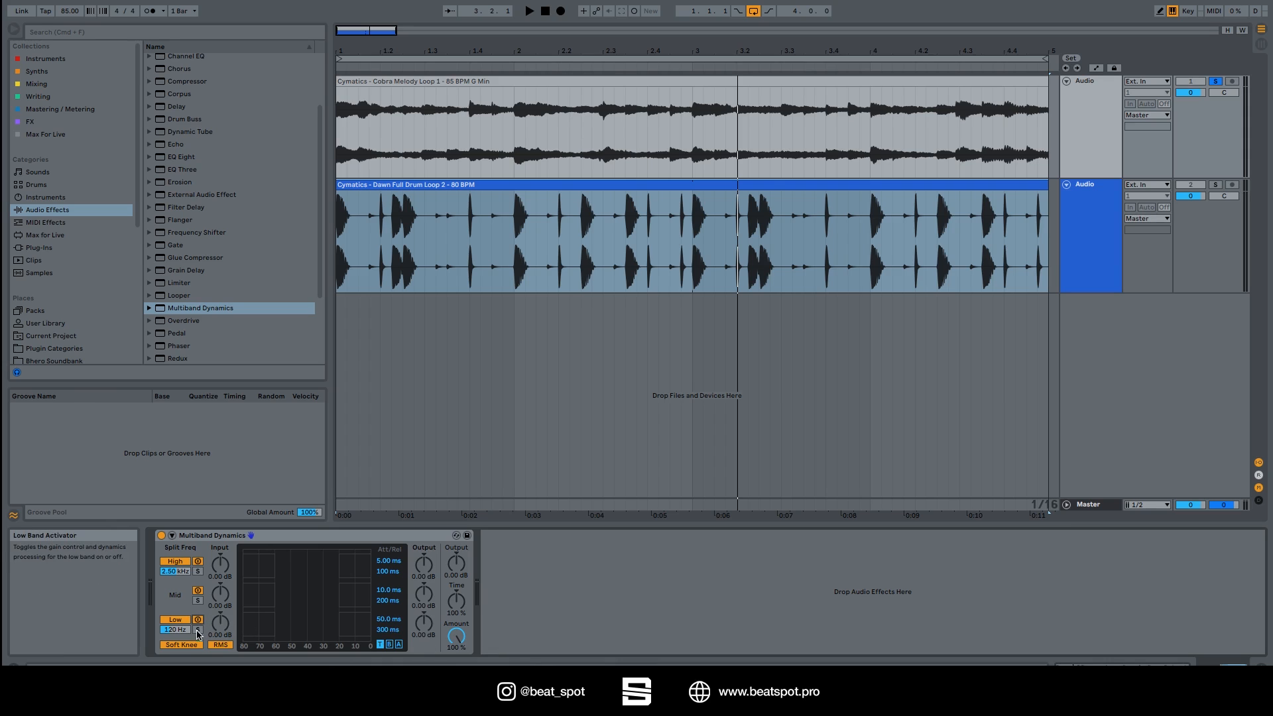
Try the low band's solo, input gain and output gain, and return both gains to 0 dB
left_click(197, 630)
mouse_move(220, 622)
left_mouse_down()
mouse_move(220, 605)
mouse_move(220, 628)
left_mouse_up()
mouse_move(424, 623)
left_mouse_down()
mouse_move(424, 607)
mouse_move(424, 624)
left_mouse_up()
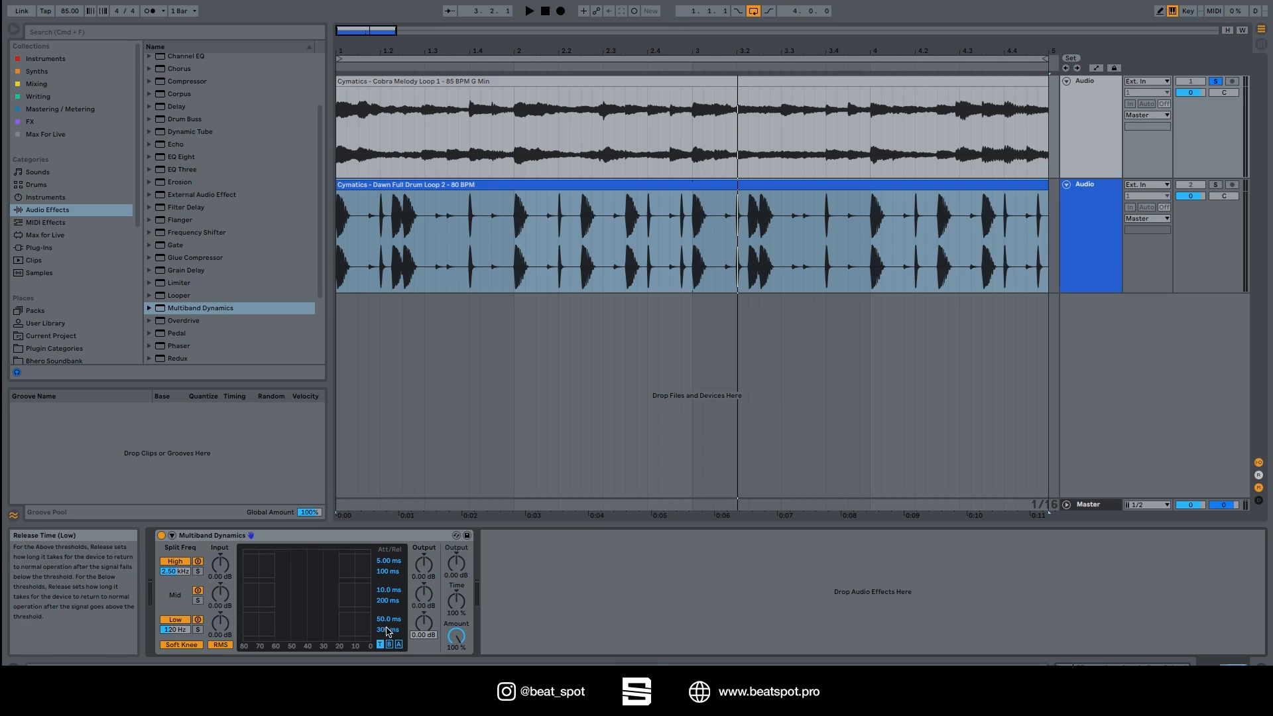
Set the low band's attack to 121 ms, release to 79.5 ms, below threshold to -42.5 dB and below ratio to 1:1.19
left_click_drag(389, 619, 382, 646)
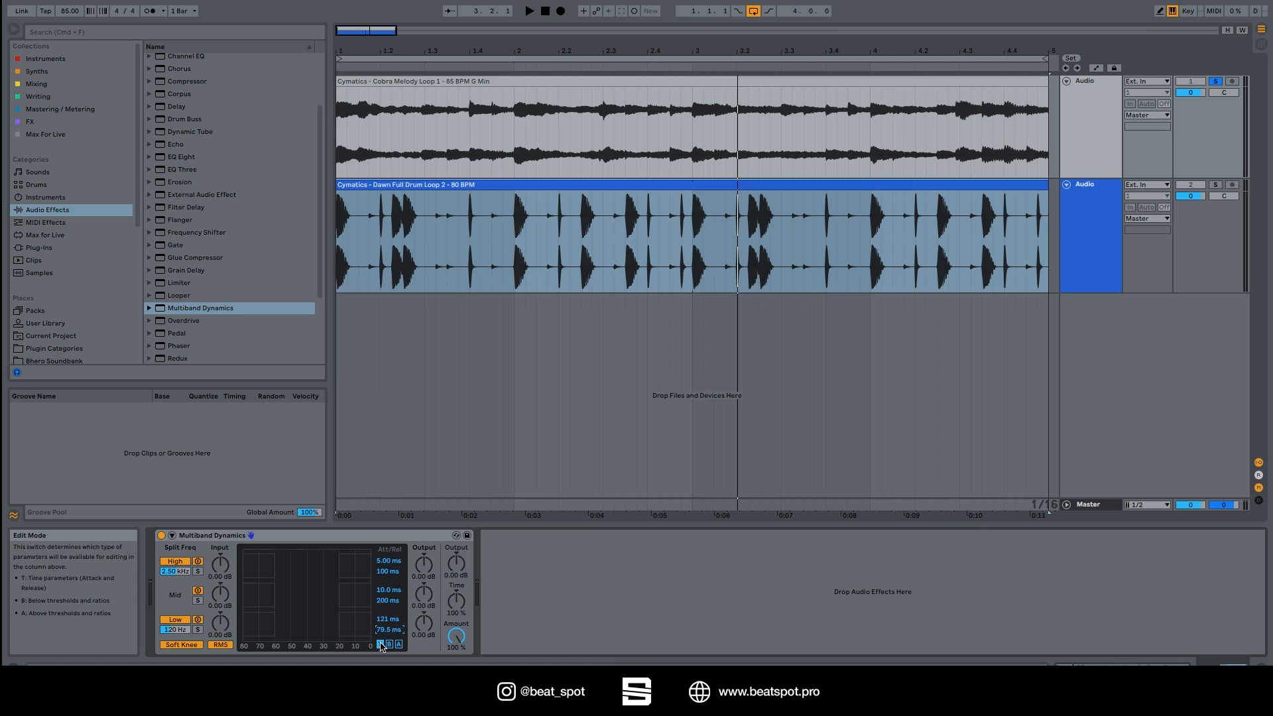
left_click(390, 645)
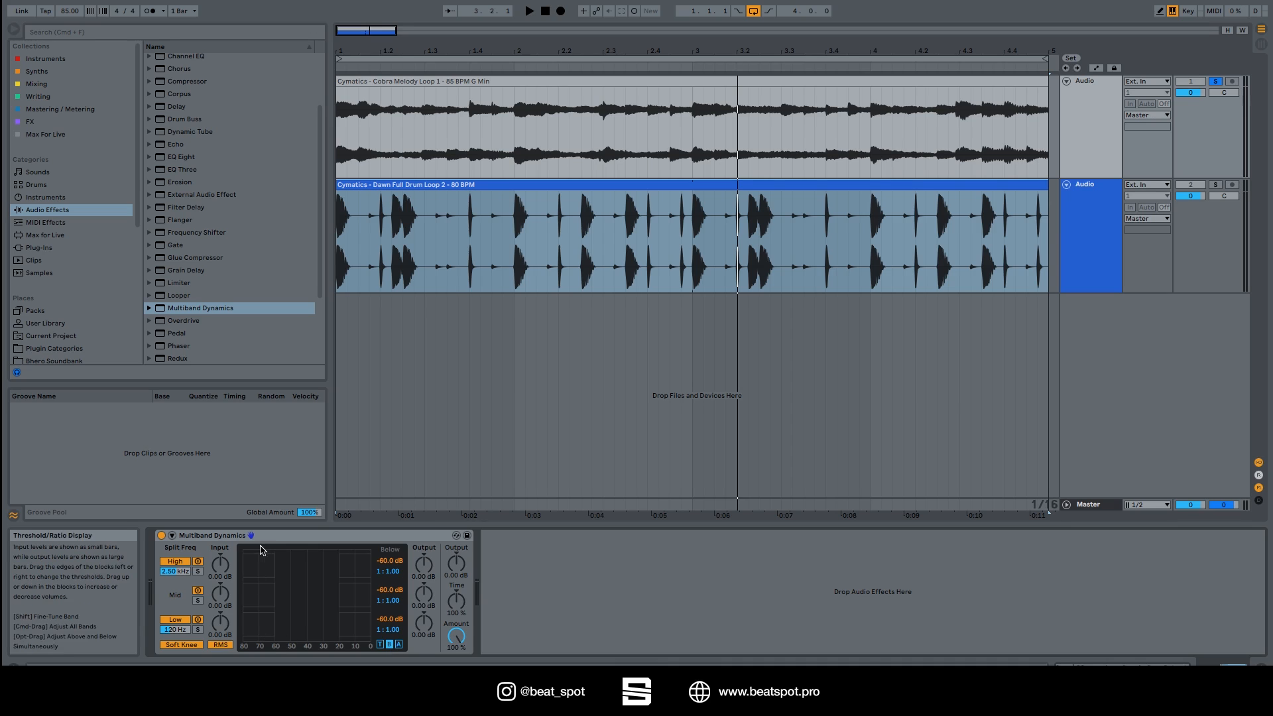
mouse_move(394, 633)
left_mouse_down()
mouse_move(394, 646)
mouse_move(395, 607)
left_mouse_up()
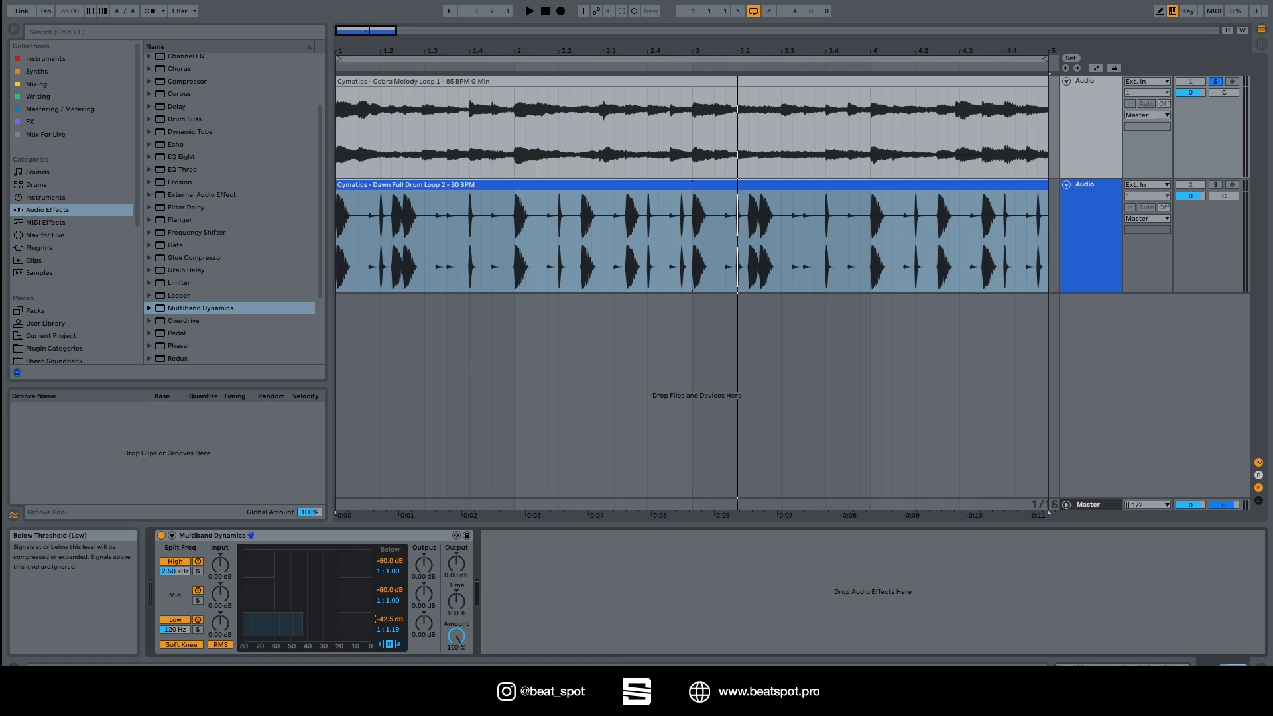
Set the low band's above threshold to -26.2 dB and its above ratio to 1:2.46
left_click(398, 646)
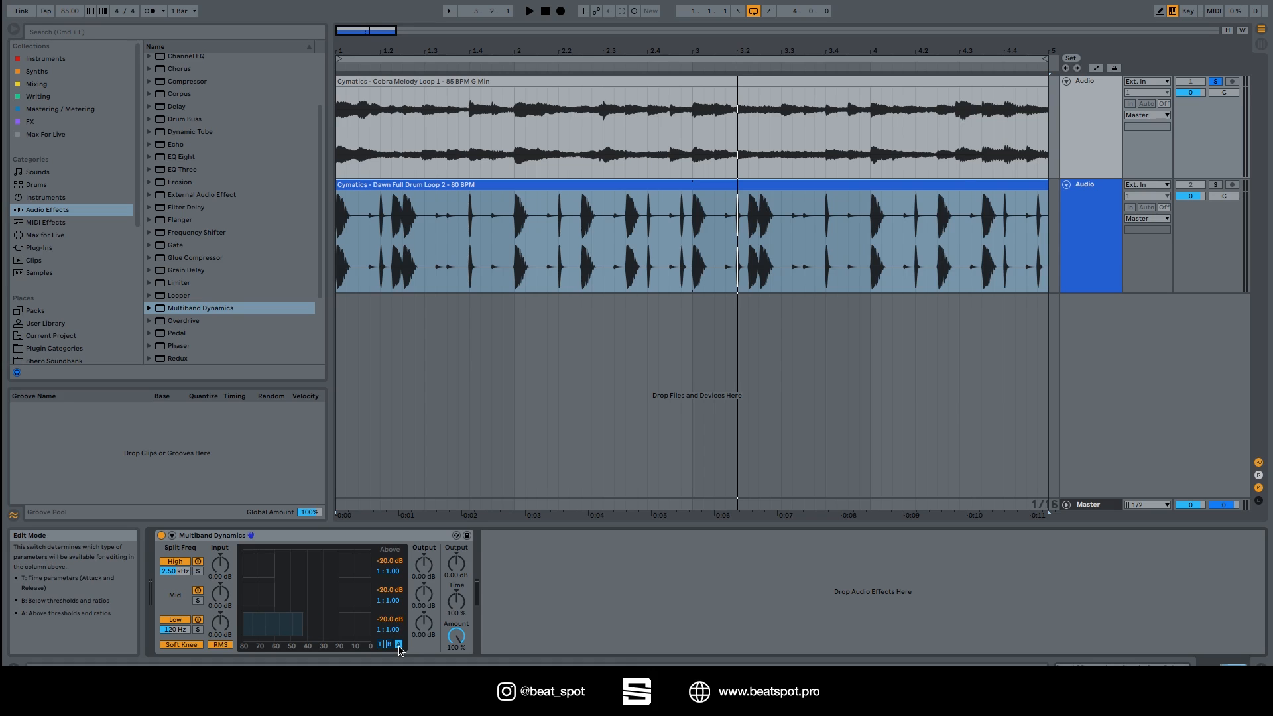
left_click_drag(390, 619, 387, 638)
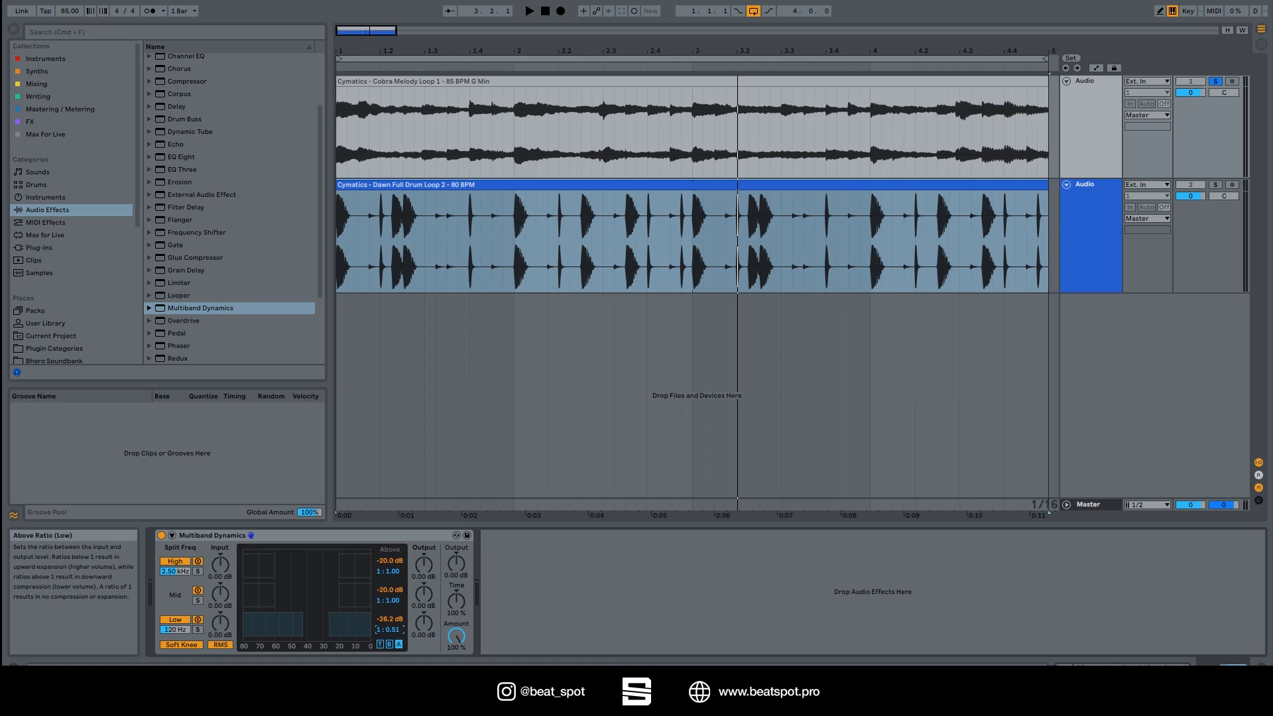
left_click_drag(388, 630, 388, 633)
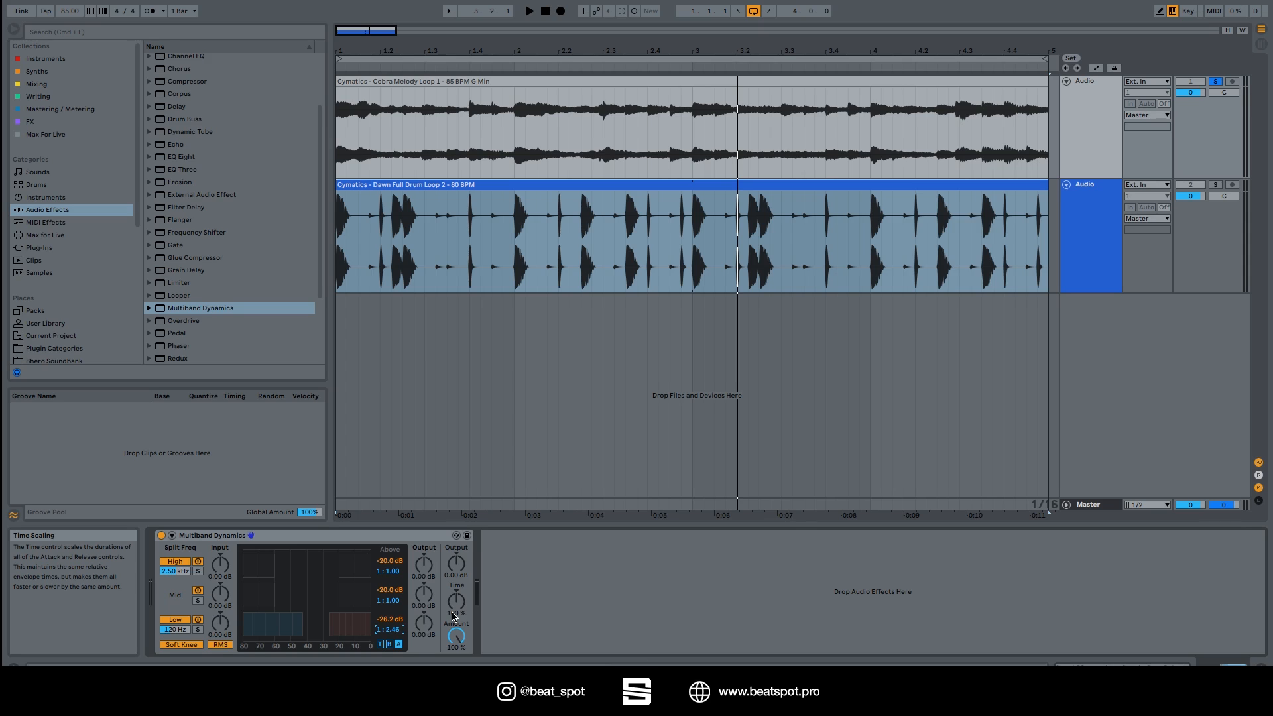
Sweep the global Time scaling down and up, and reset it to 100 %
left_click_drag(453, 615, 452, 660)
left_click_drag(456, 601, 457, 557)
double_click(457, 614)
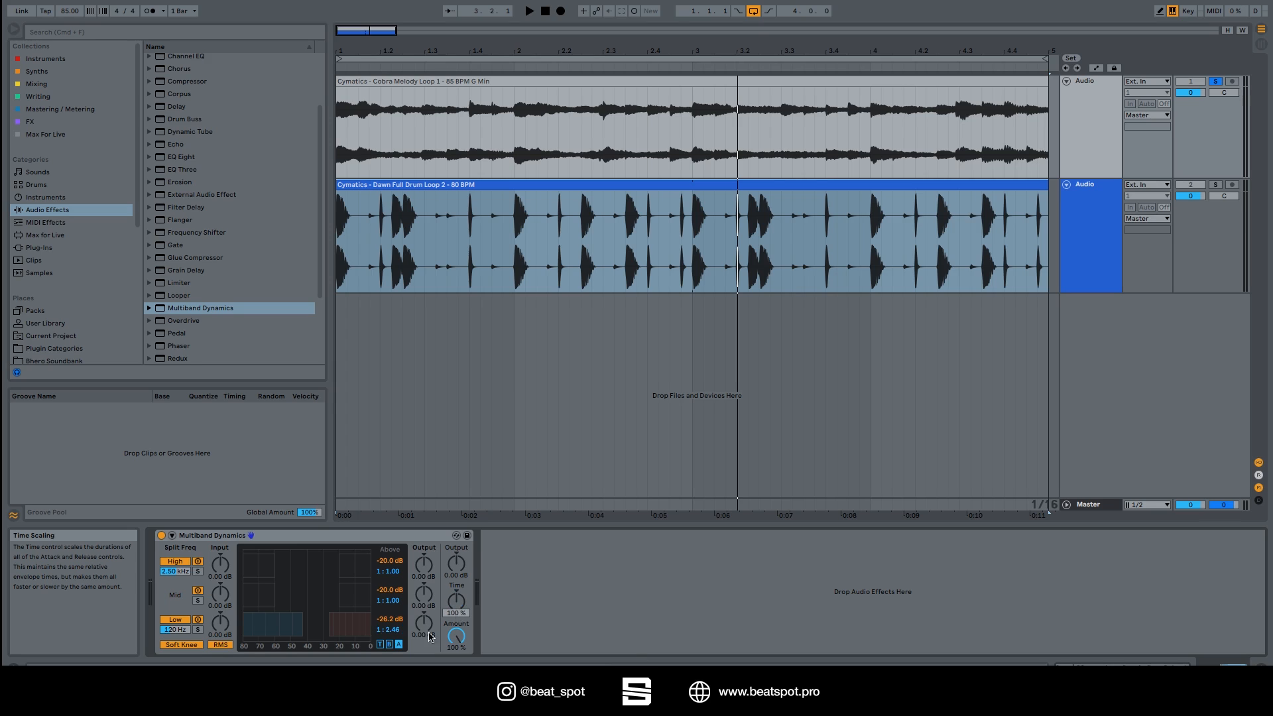
Try the Soft Knee and RMS/Peak switches, and restore Soft Knee and RMS
left_click(189, 647)
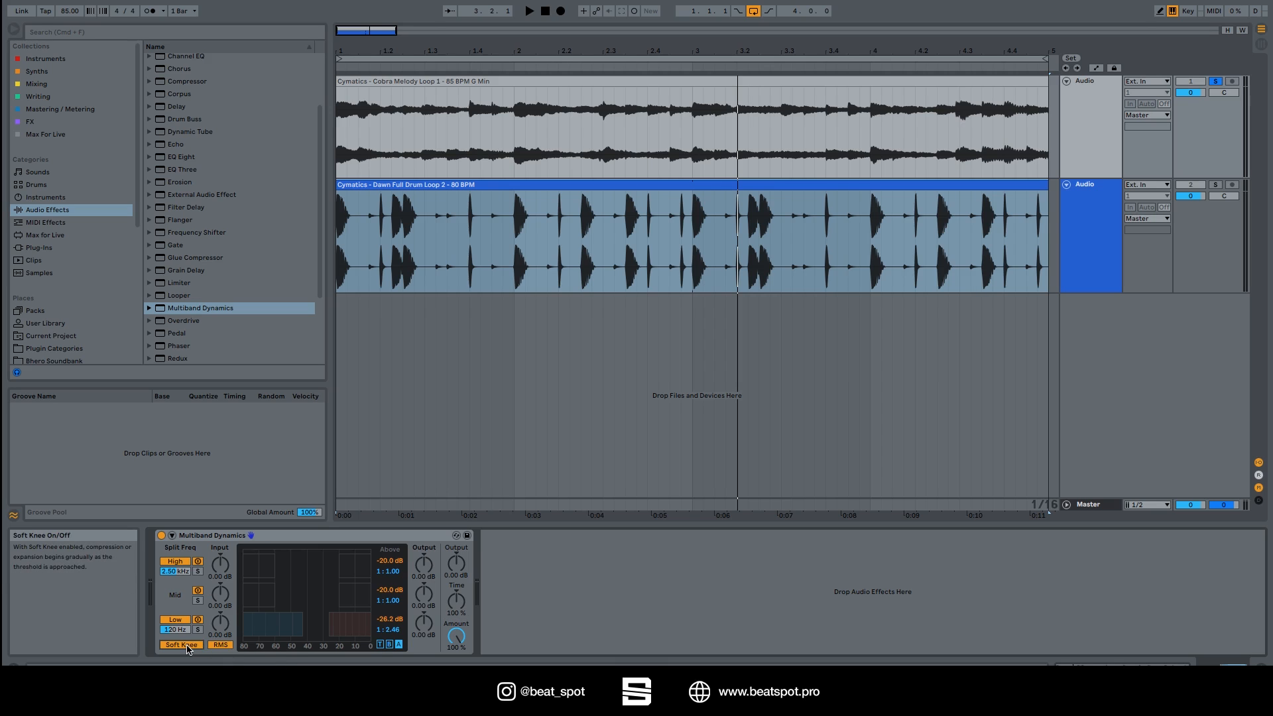
left_click(221, 645)
left_click(221, 645)
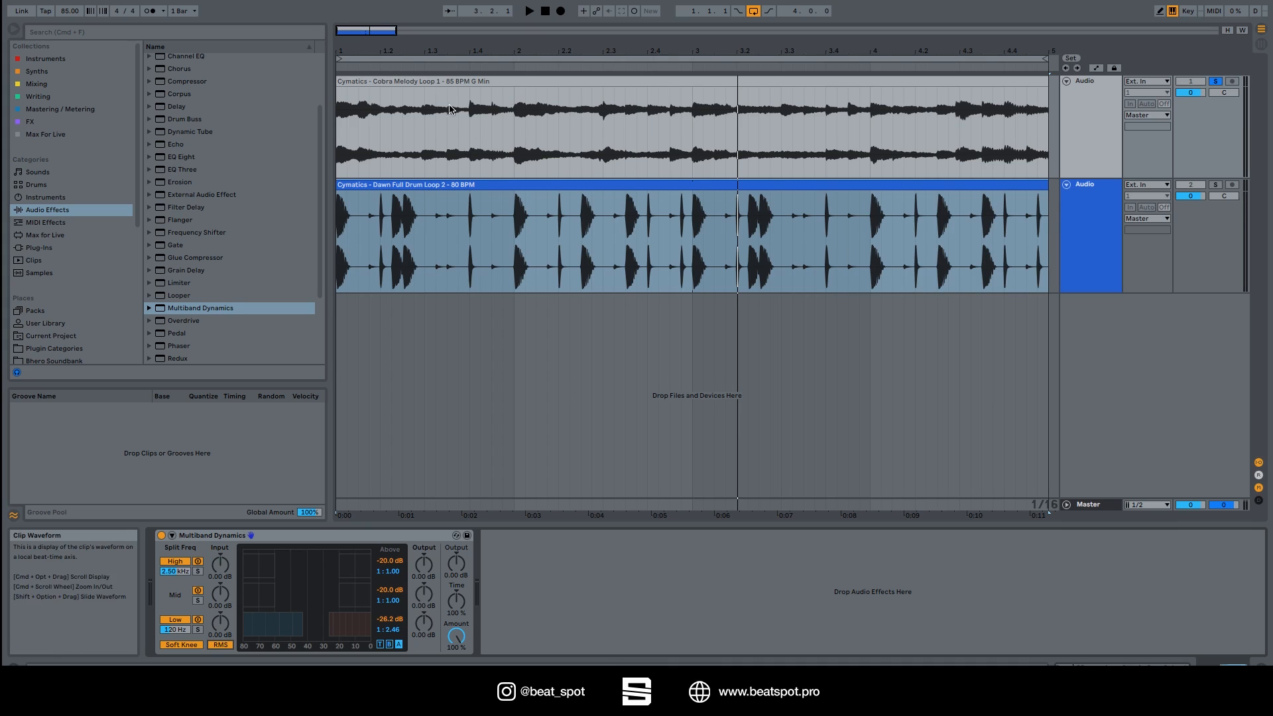
Select the Cobra Melody Loop clip and play the arrangement to watch the Multiband Dynamics level meters
left_click(452, 81, "shift")
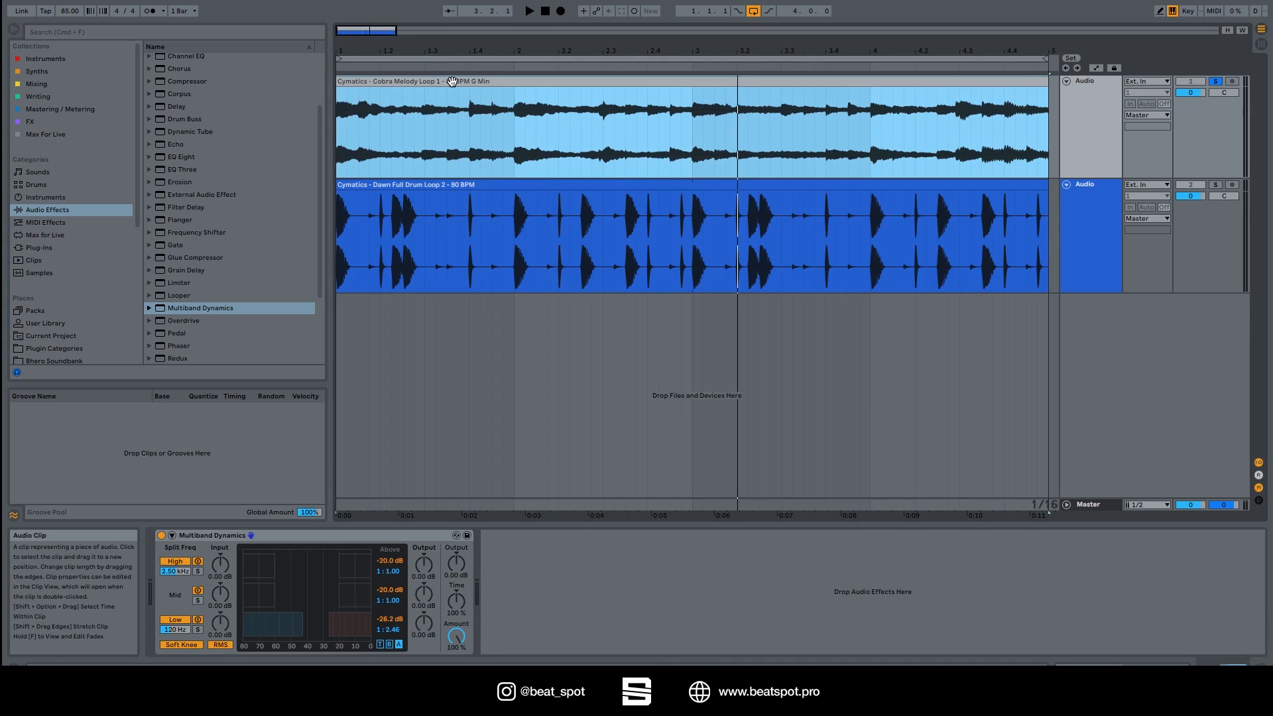
key("space")
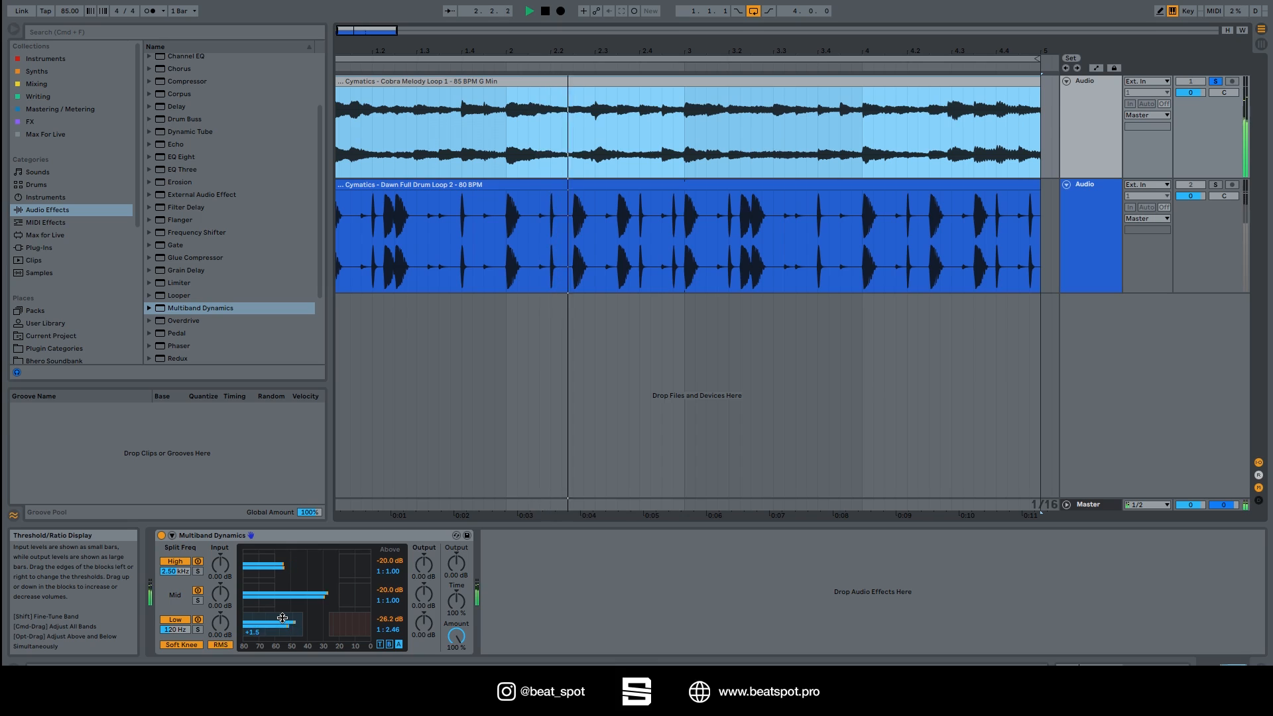
key("space")
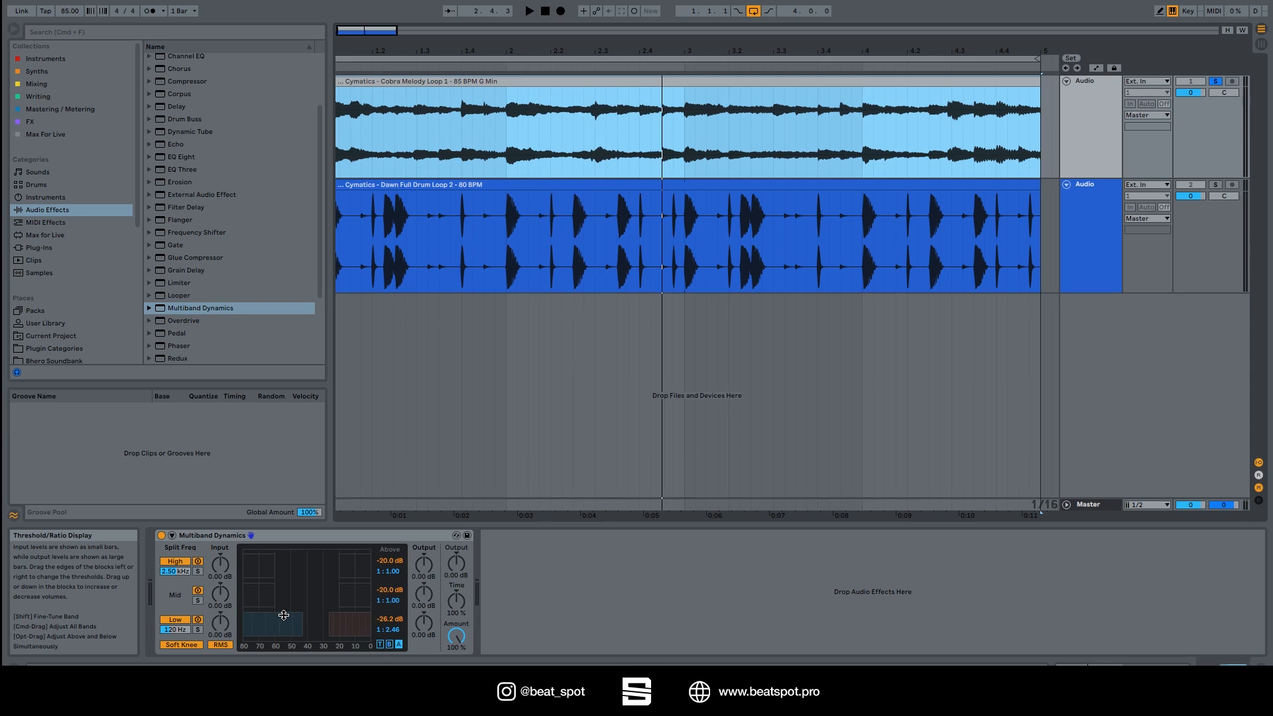
During playback, set the high band's output to -1.40 dB and the mid band's above threshold to -25.5 dB with a 1:1.98 ratio
key("space")
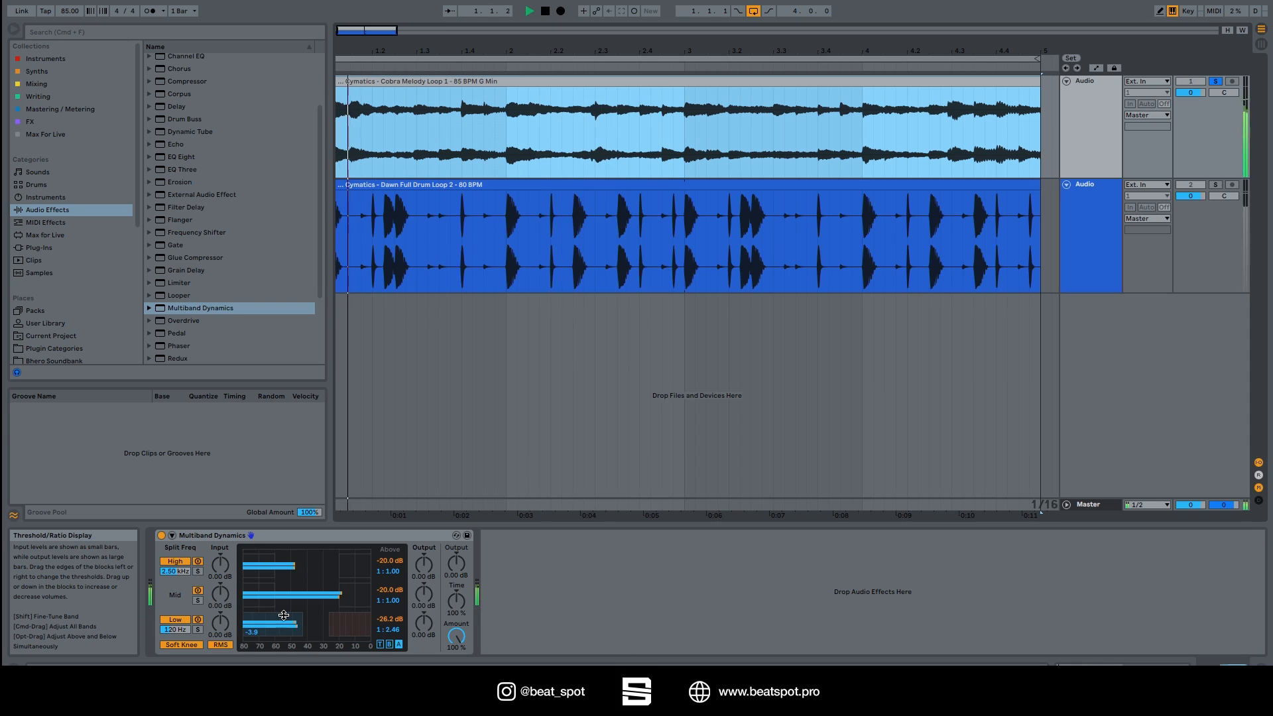
mouse_move(435, 564)
left_mouse_down()
mouse_move(435, 590)
mouse_move(434, 570)
left_mouse_up()
mouse_move(339, 596)
left_mouse_down()
mouse_move(291, 596)
mouse_move(337, 609)
left_mouse_up()
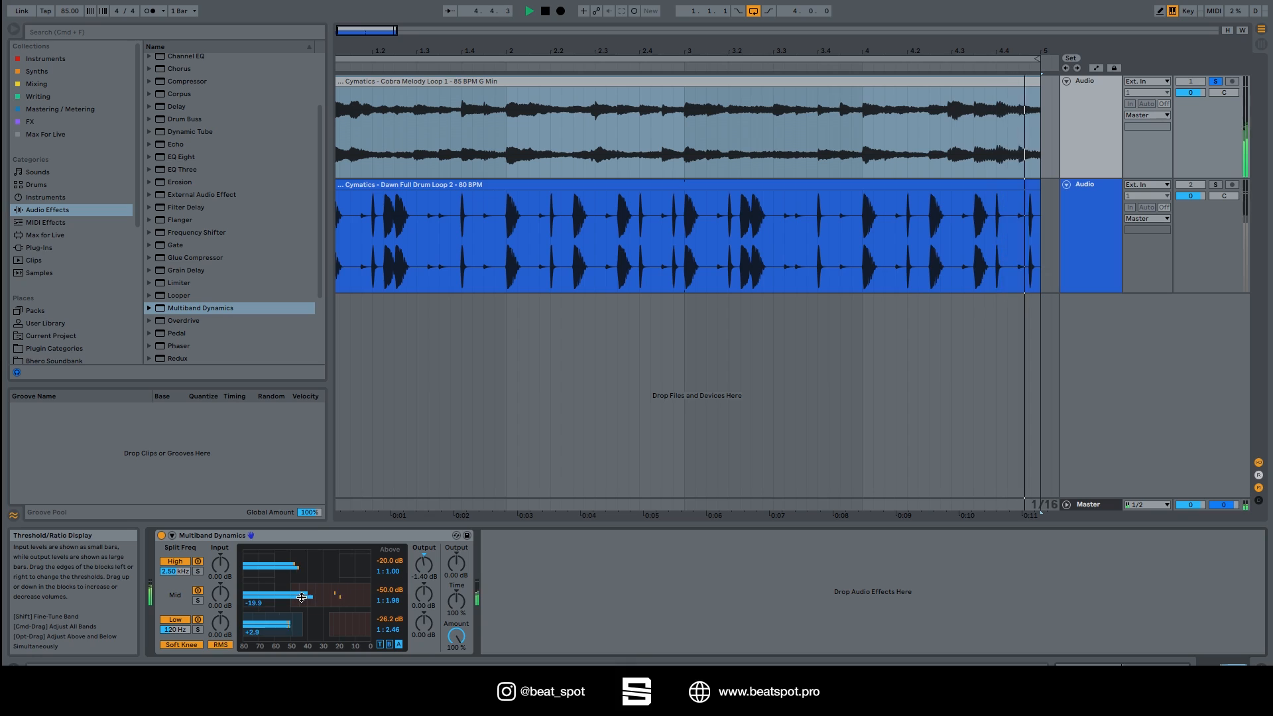
key("space")
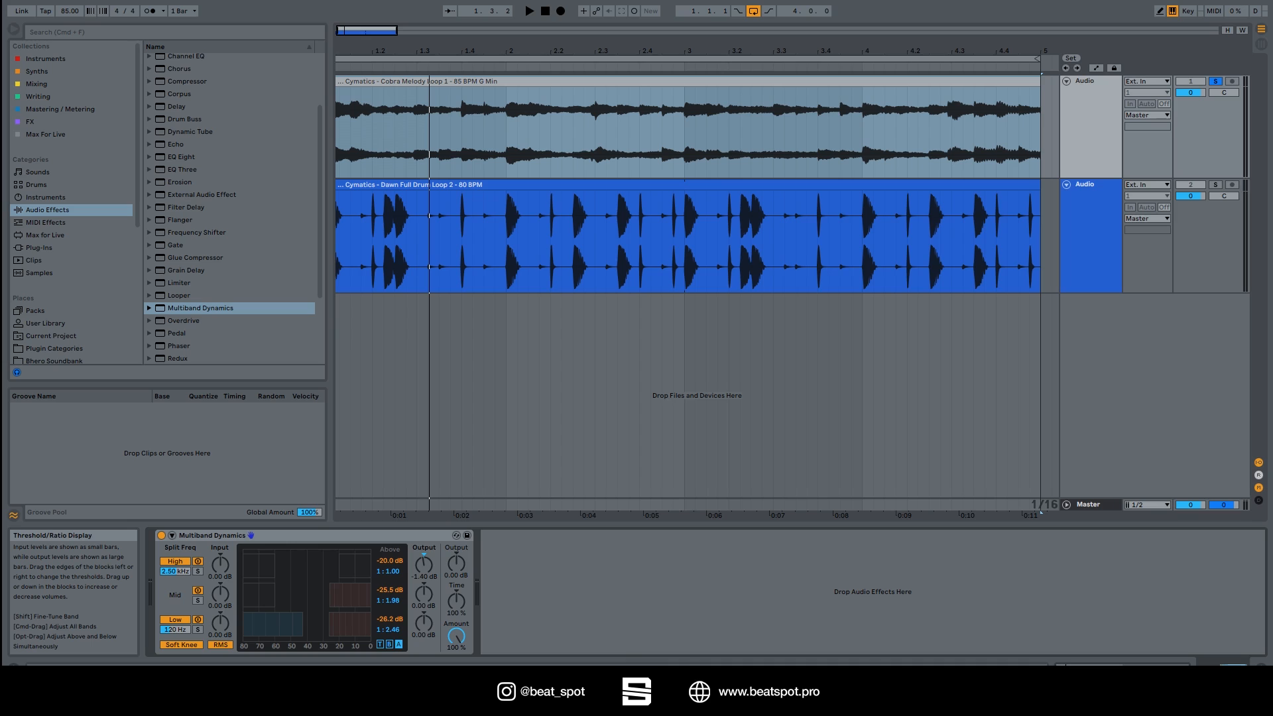
Widen the mid band's below-threshold block and neutralise the mid and low band ratios to 1:1.00
mouse_move(319, 596)
left_mouse_down()
mouse_move(284, 596)
mouse_move(362, 596)
mouse_move(273, 595)
mouse_move(317, 595)
left_mouse_up()
left_click_drag(347, 599, 333, 663)
left_click_drag(298, 624, 298, 663)
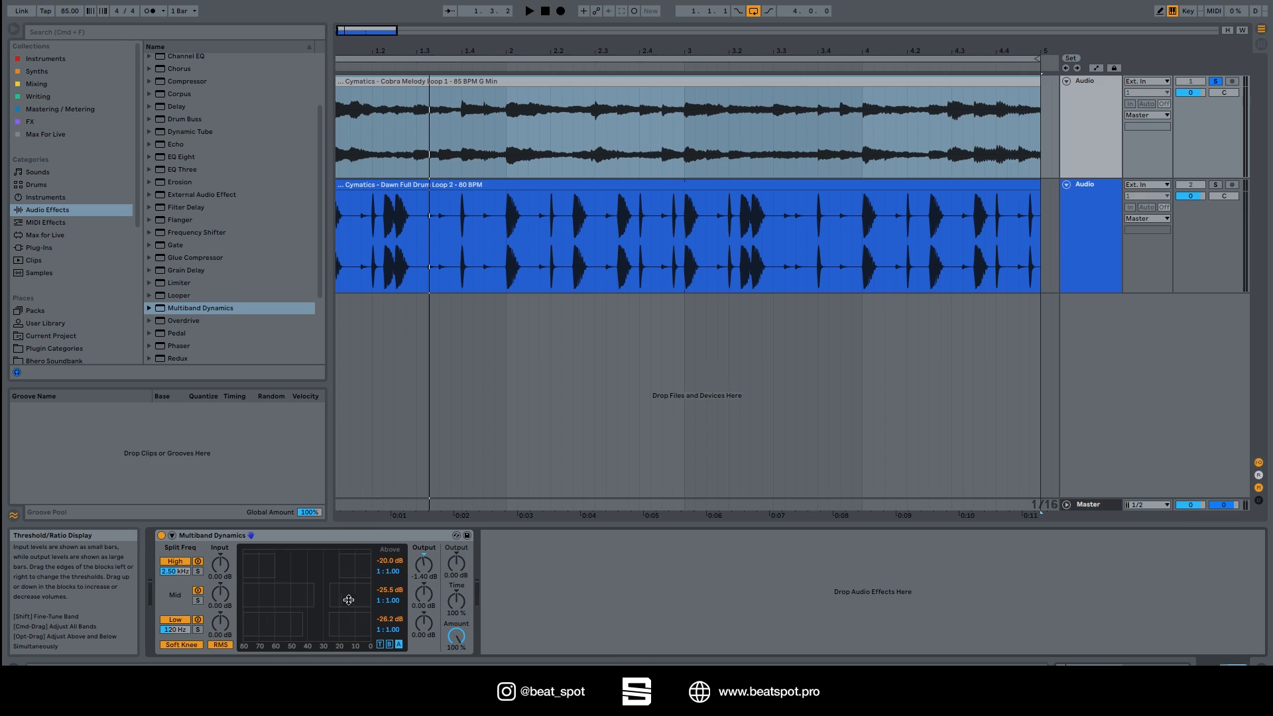
Try mid band expansion and compression with above ratios of 1:0.69 and 1:8.00, and settle on 1:0.82
left_click_drag(348, 600, 272, 597)
left_click_drag(278, 597, 279, 605)
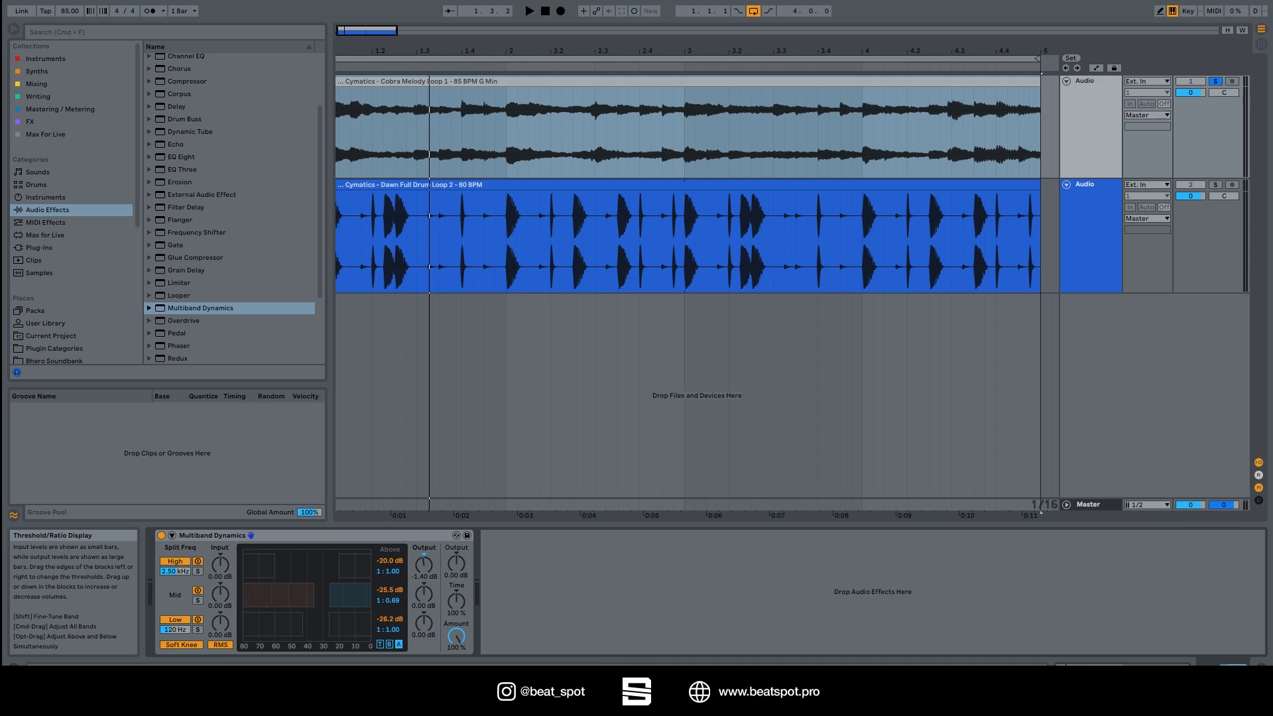
mouse_move(388, 600)
left_mouse_down()
mouse_move(388, 583)
mouse_move(387, 602)
left_mouse_up()
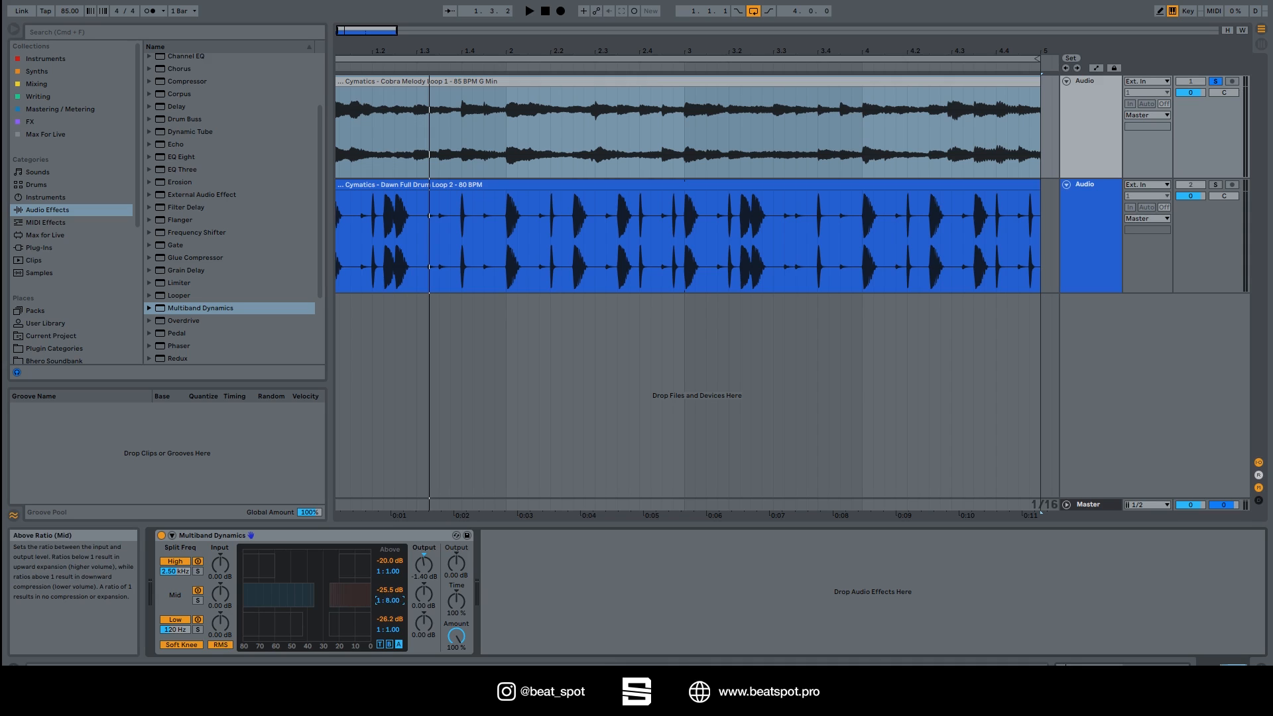
left_click_drag(388, 600, 388, 611)
left_click_drag(389, 600, 389, 605)
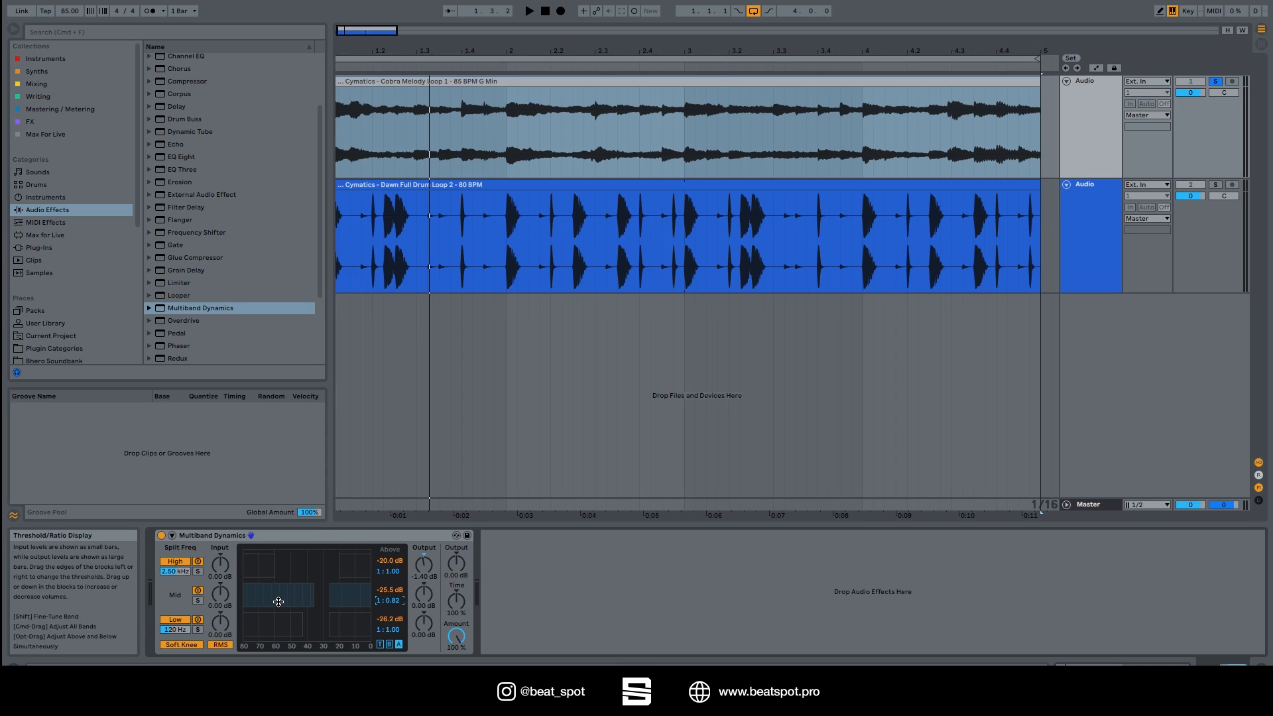
Play the loop briefly, and set the mid band's above threshold to -30.8 dB and above ratio to 1:4.37
key("space")
key("space")
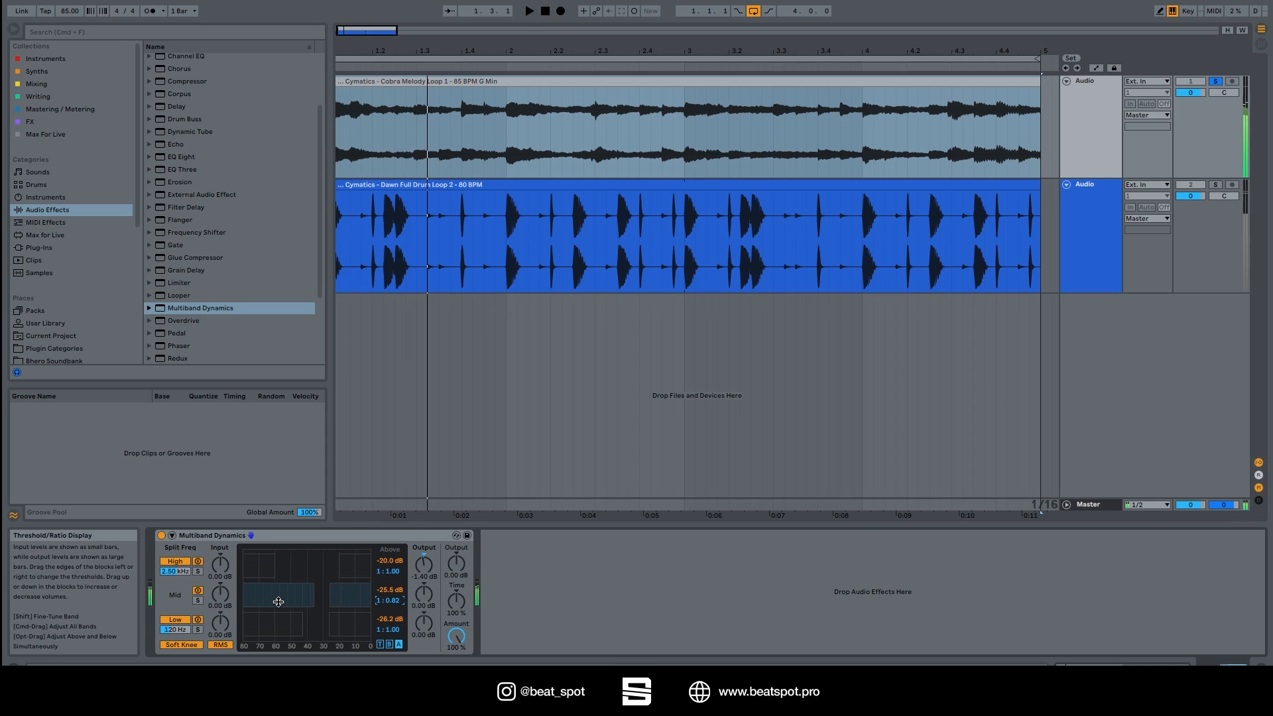
left_click_drag(329, 596, 321, 596)
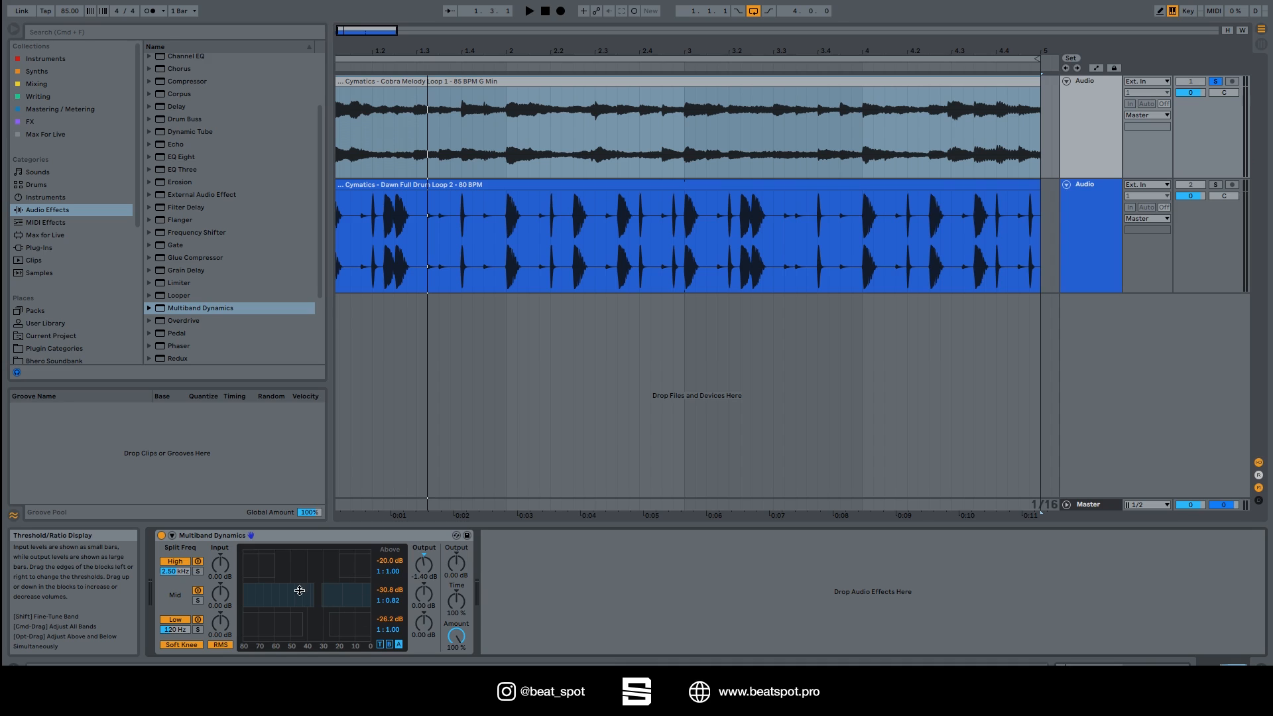
left_click_drag(364, 597, 364, 600)
Hot-swap the Multiband Dynamics settings for the OTT preset and play the melody through it
left_click(456, 535)
scroll(193, 286, "down", 3)
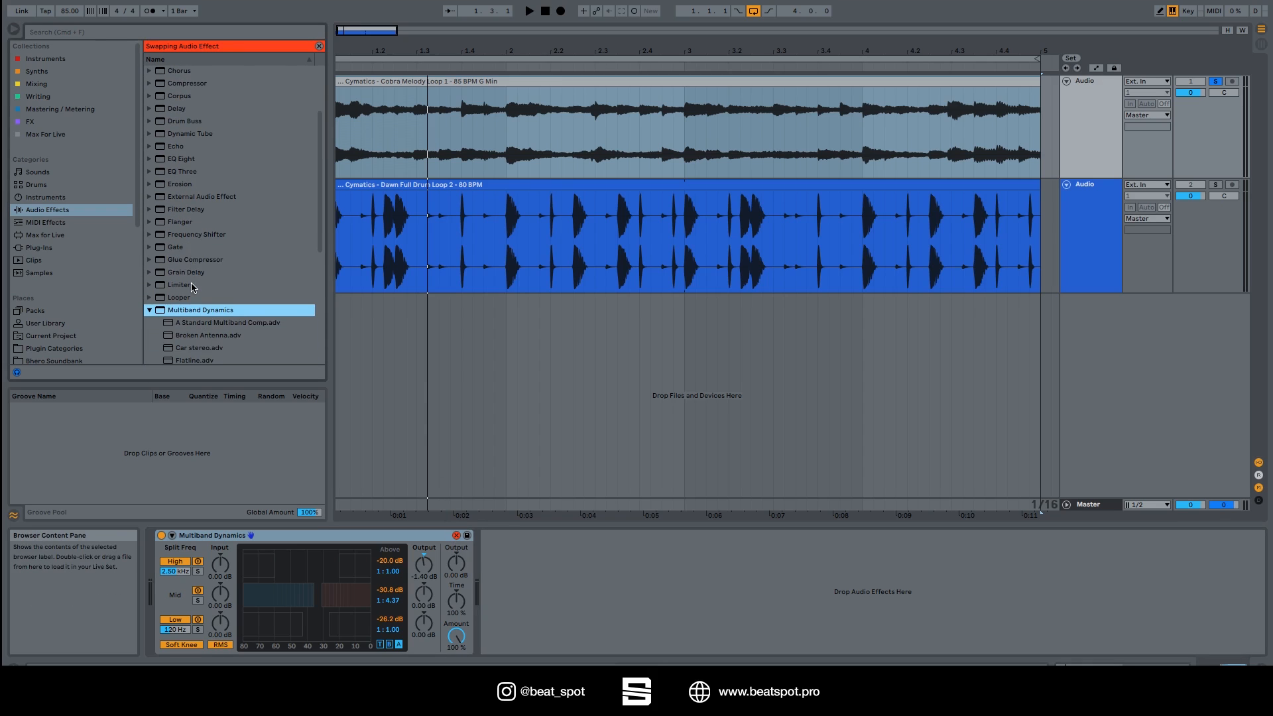
scroll(193, 288, "down", 5)
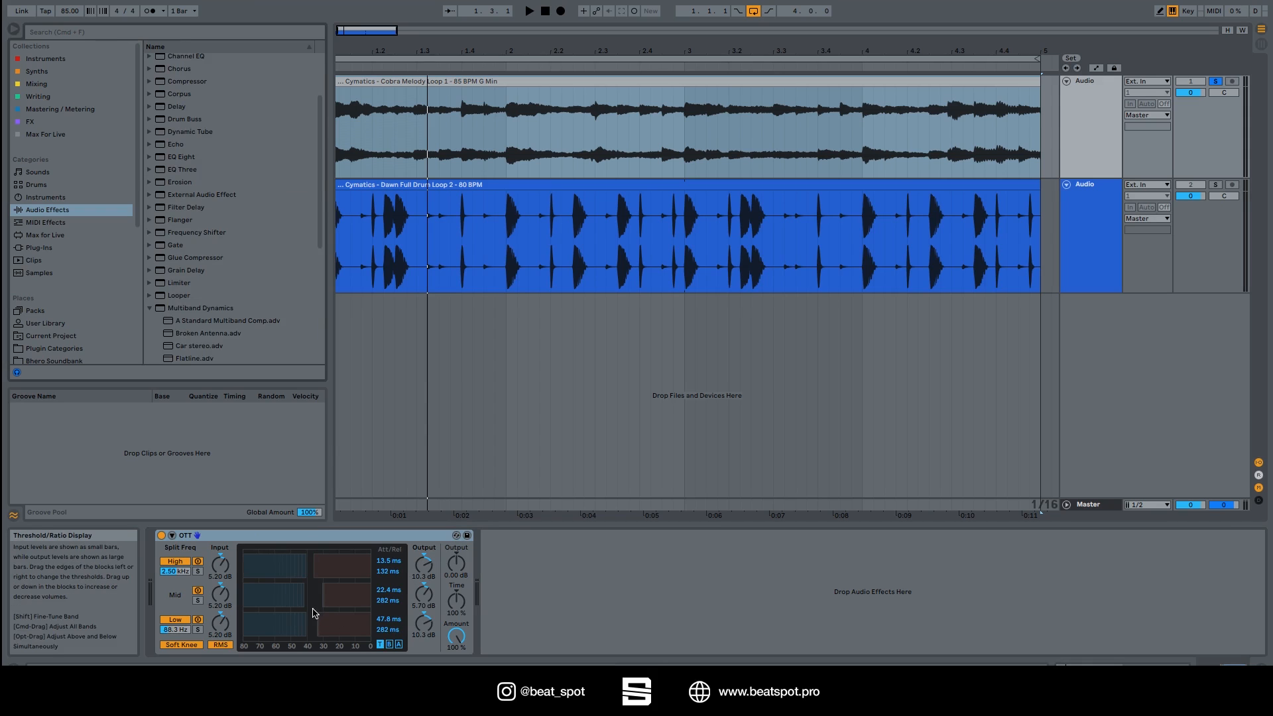
key("space")
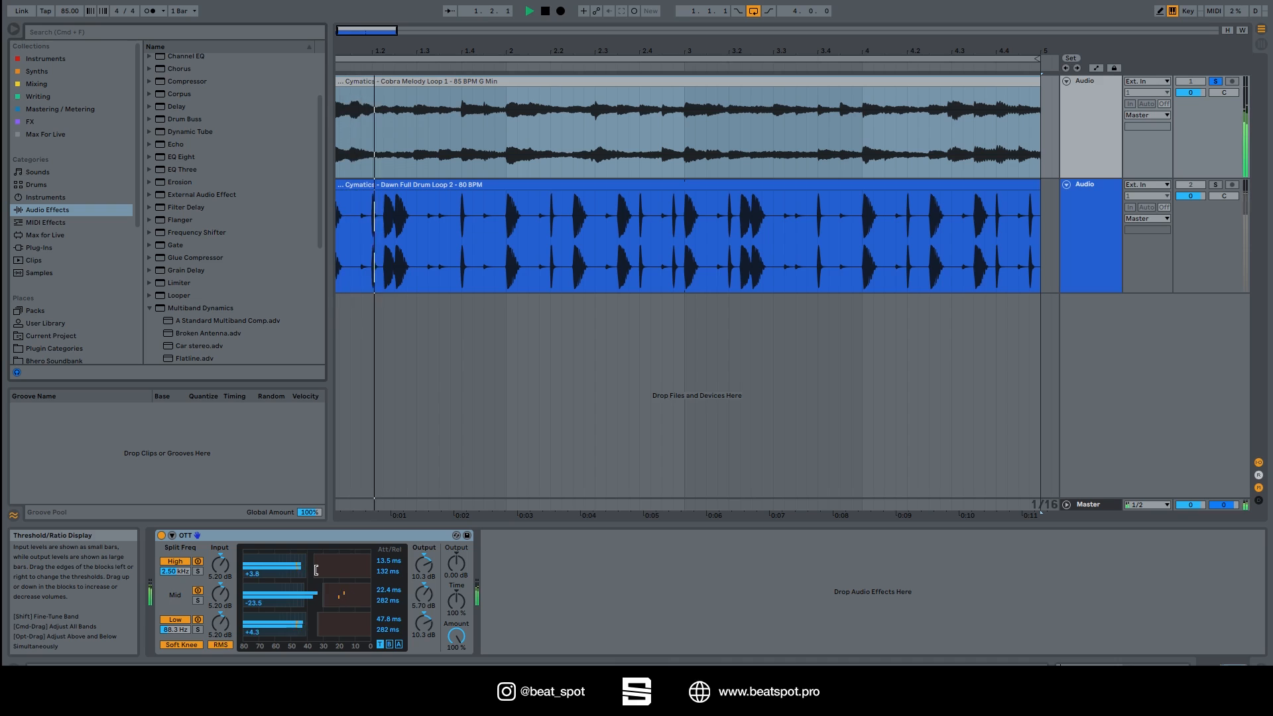
key("space")
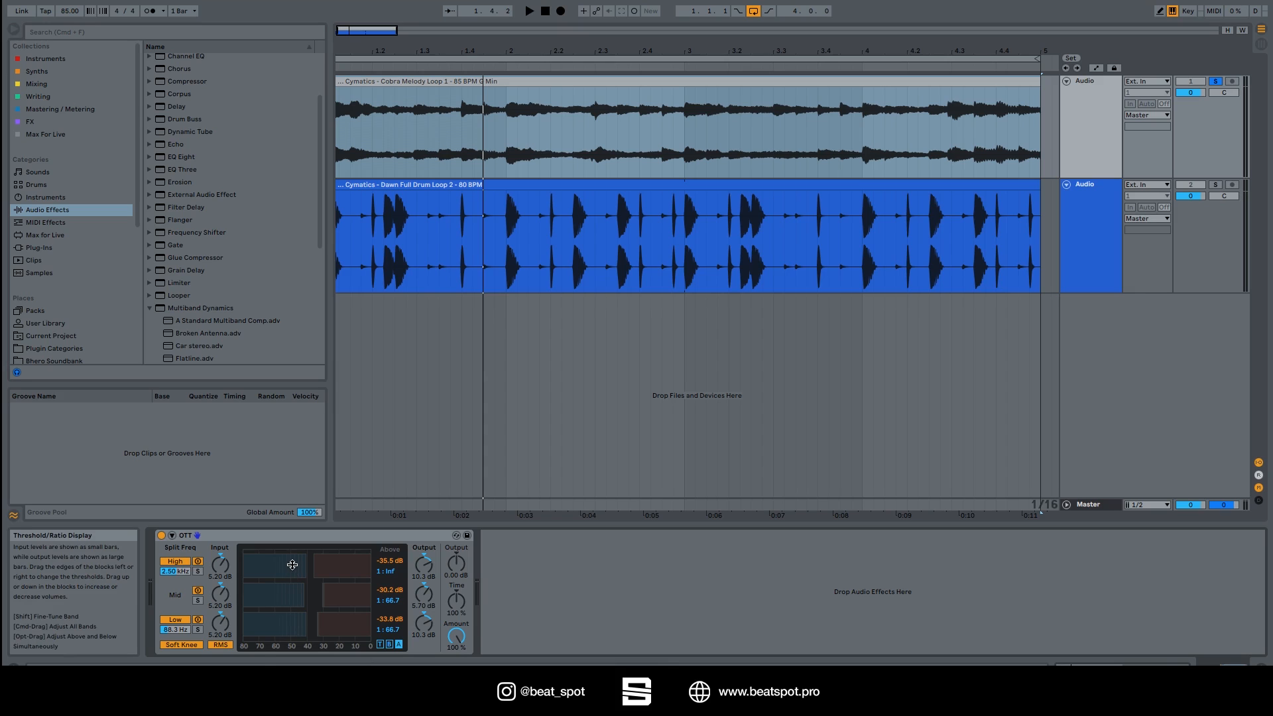
Reset the input gains of OTT's high, mid and low bands to 0.00 dB
double_click(220, 565)
double_click(220, 594)
double_click(220, 636)
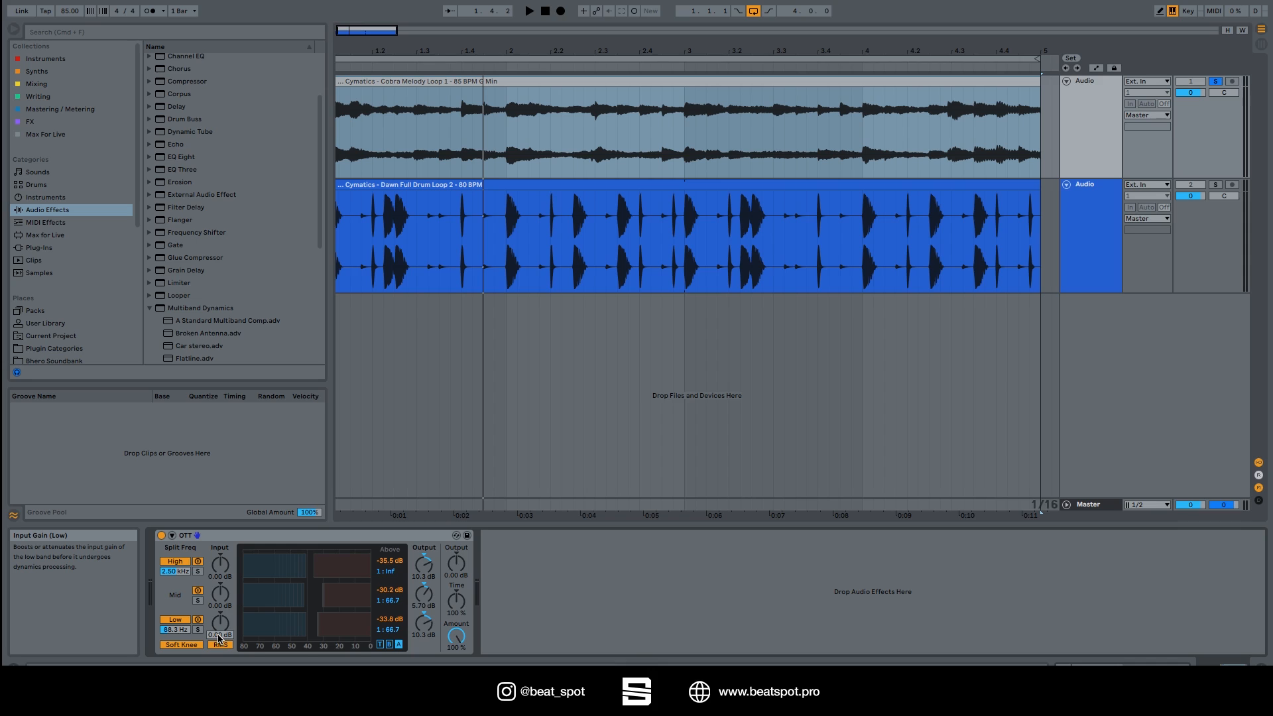
Play and stop the melody repeatedly to examine how OTT raises and lowers the level in each band
key("space")
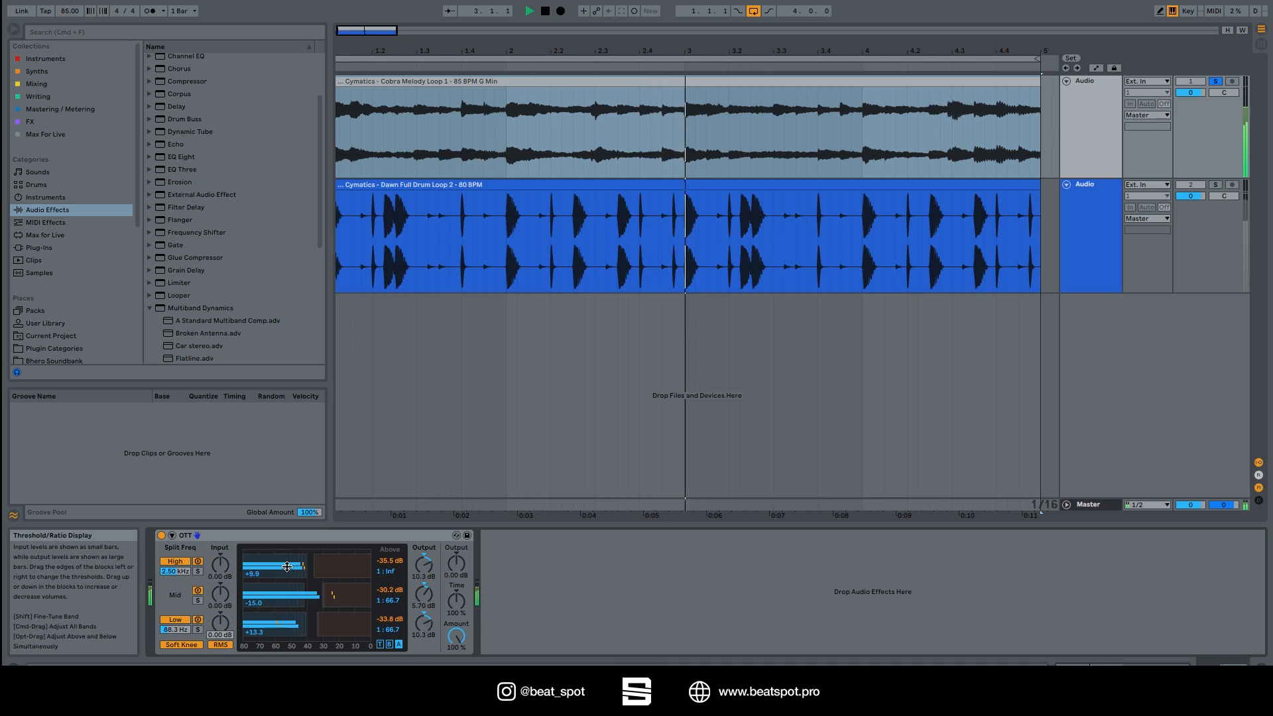
key("space")
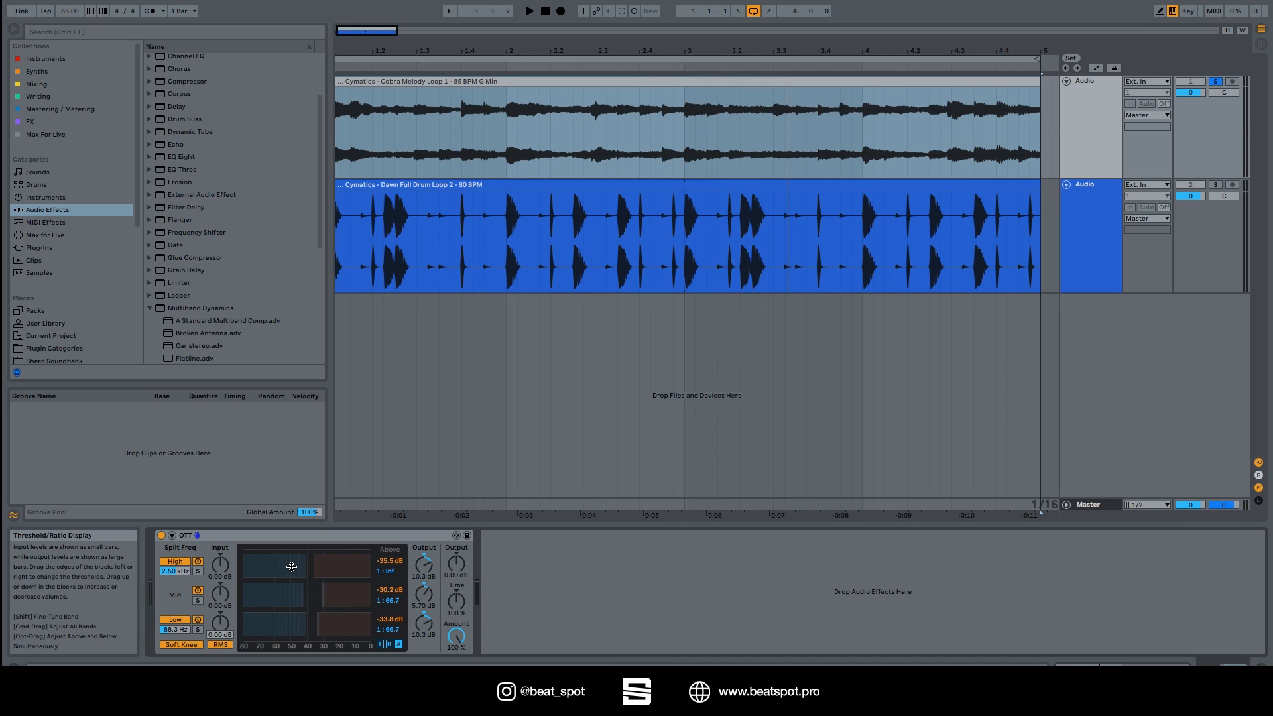
key("space")
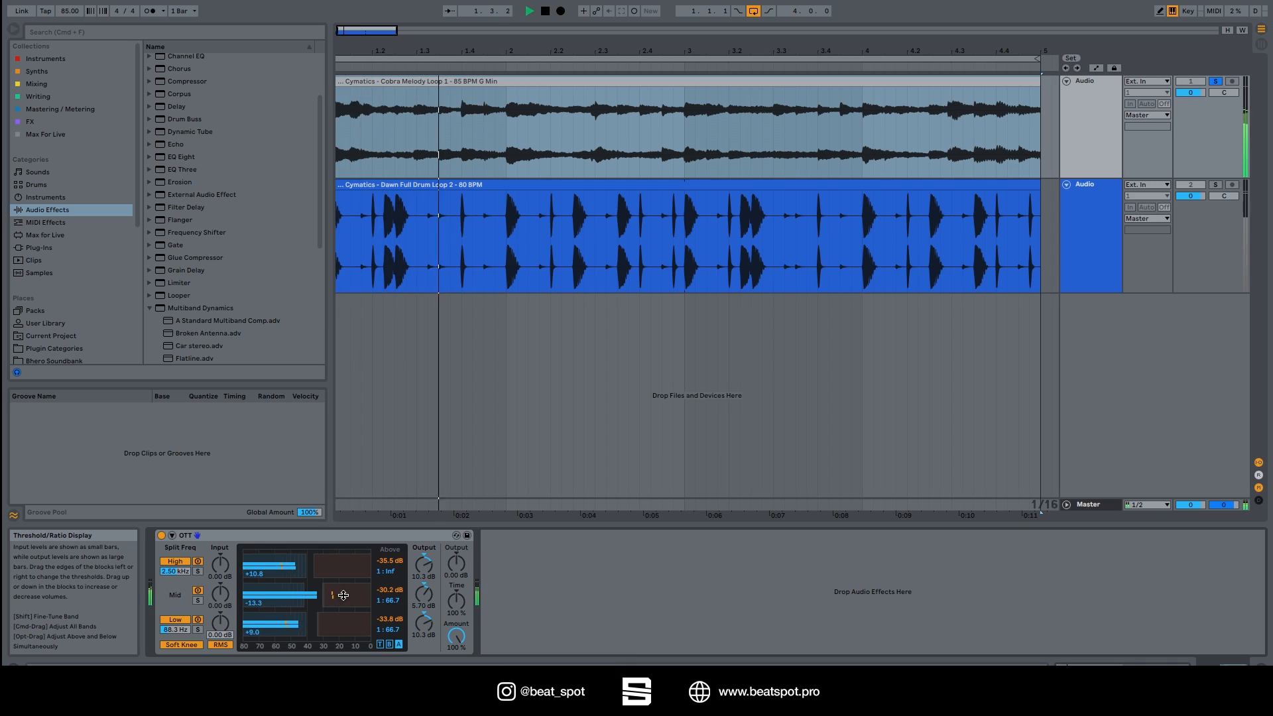
key("space")
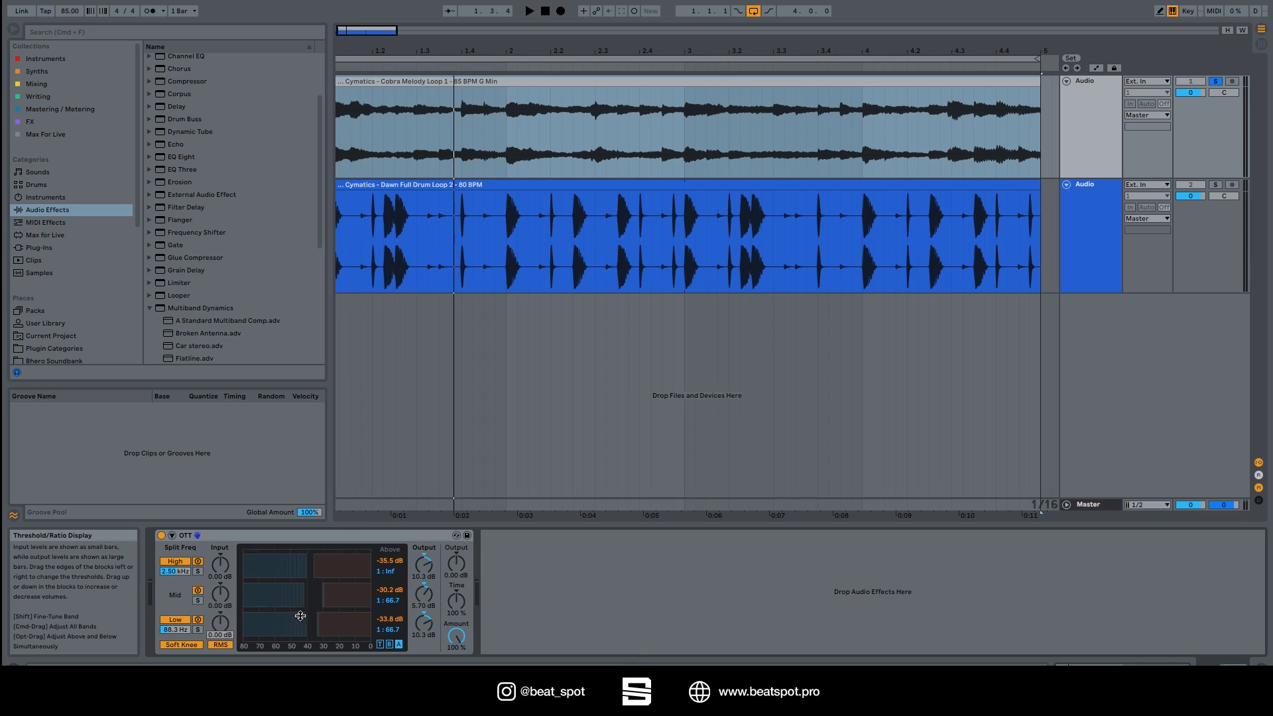
key("space")
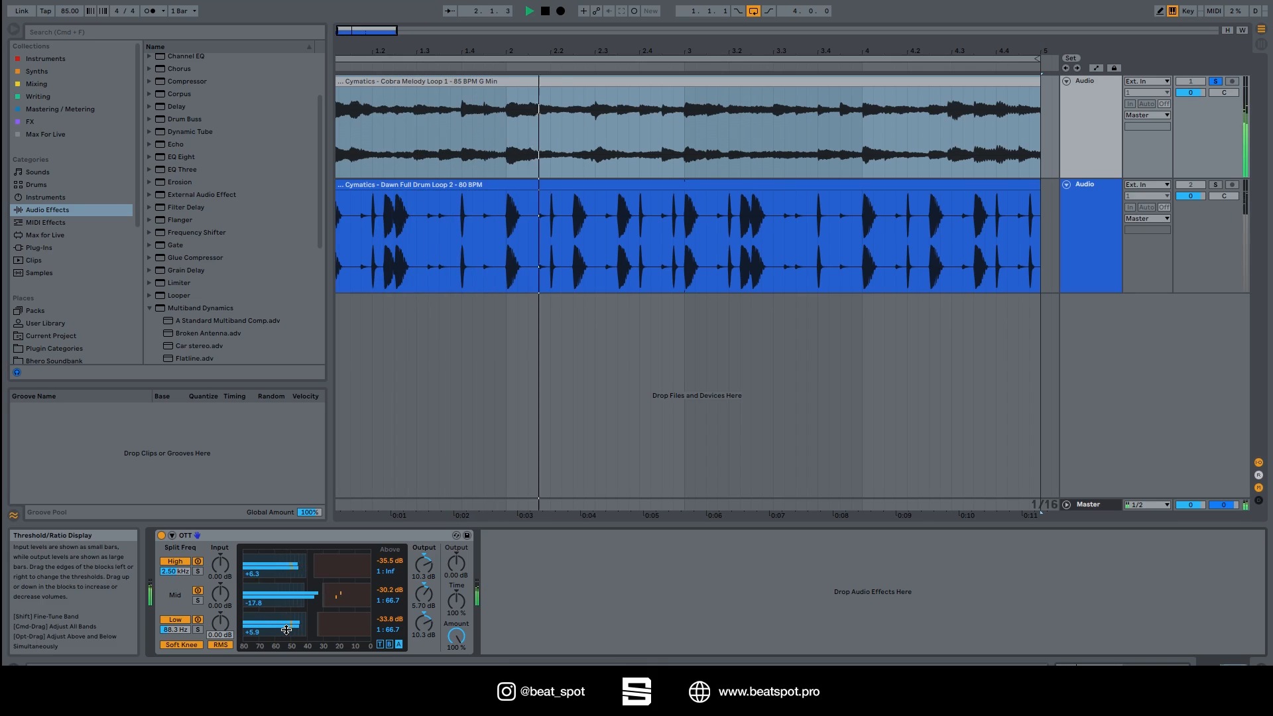
key("space")
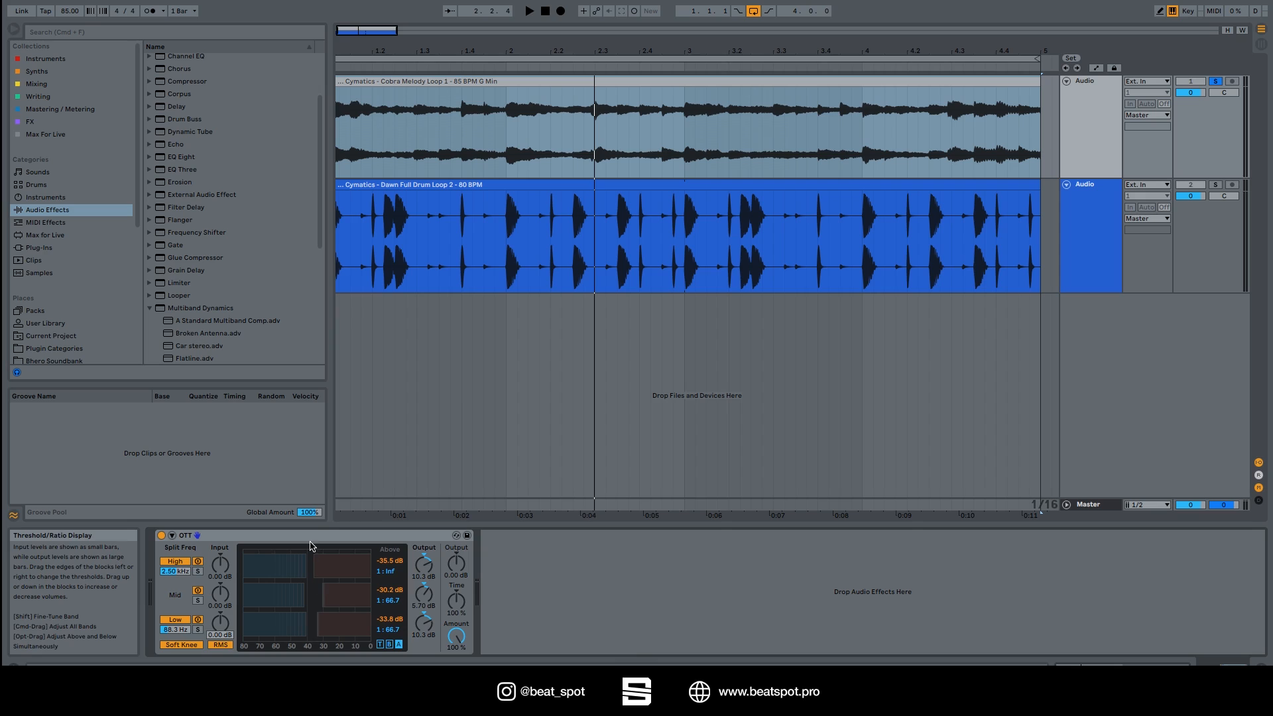
Reveal the external sidechain settings of the OTT device
left_click(172, 535)
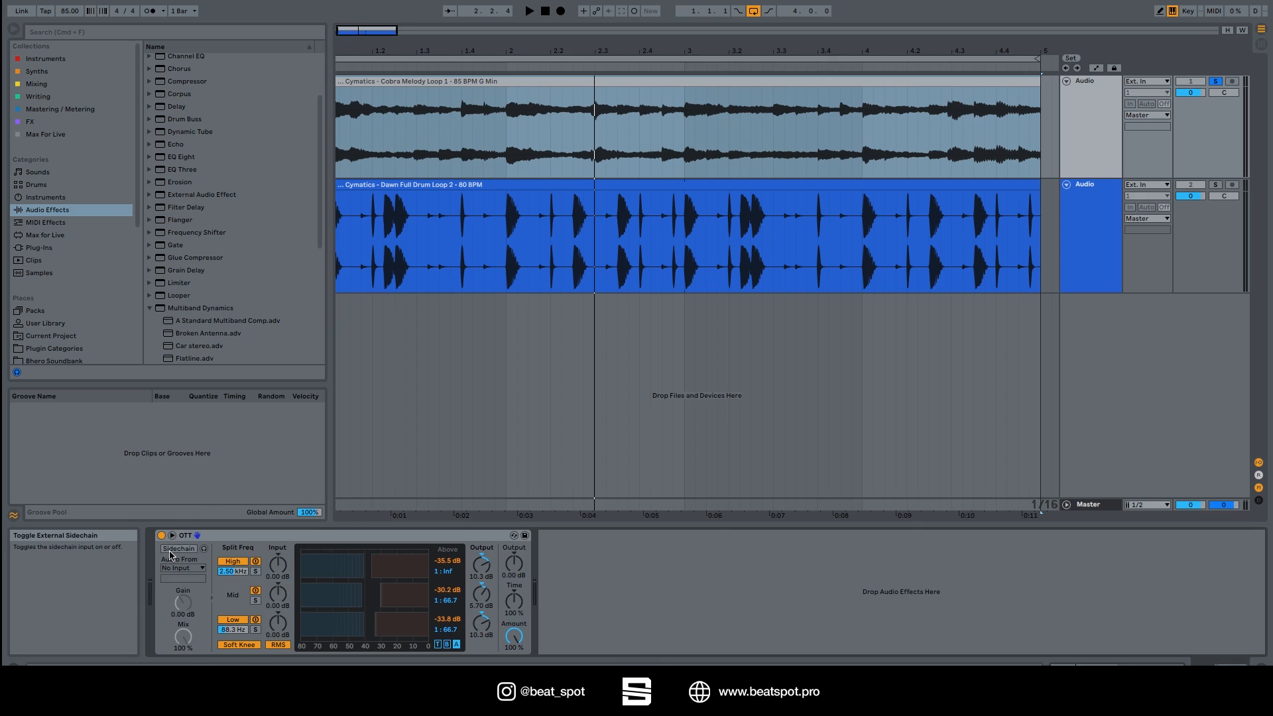